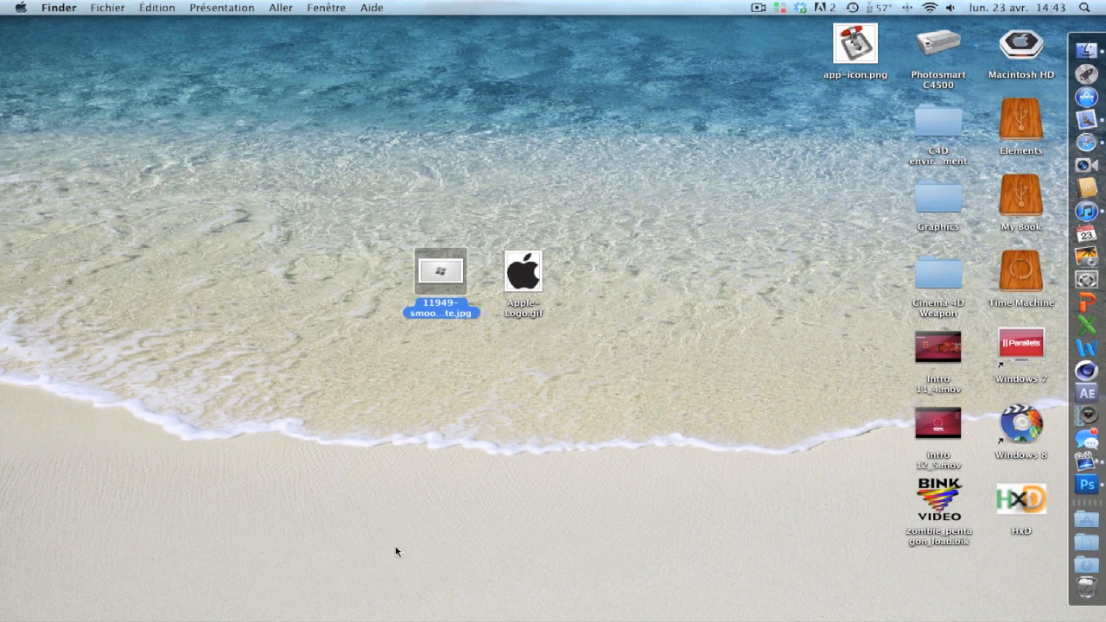
Step: Preview Apple-Logo.gif and 11949-smooth-windows-black-and-white.jpg on the desktop to examine the two logo images
click(690, 527)
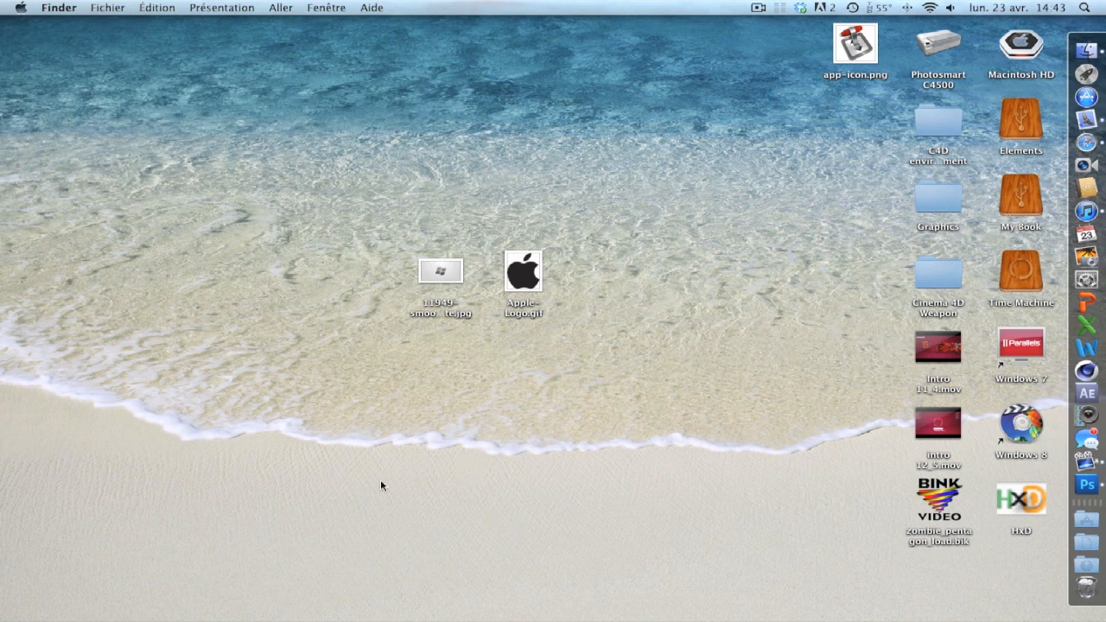
click(462, 314)
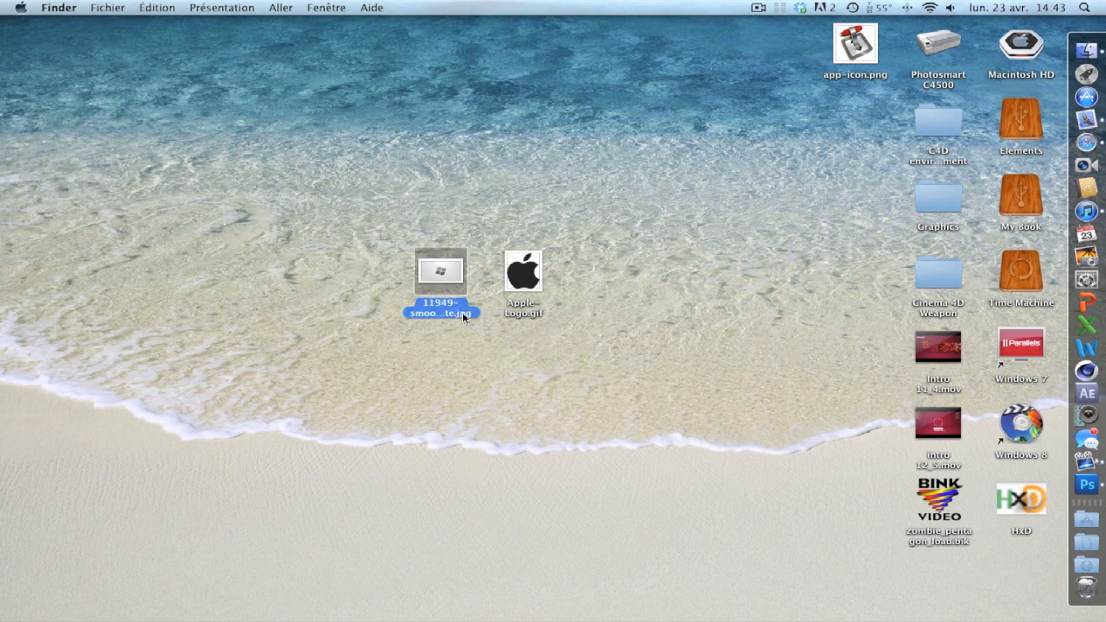
click(524, 309)
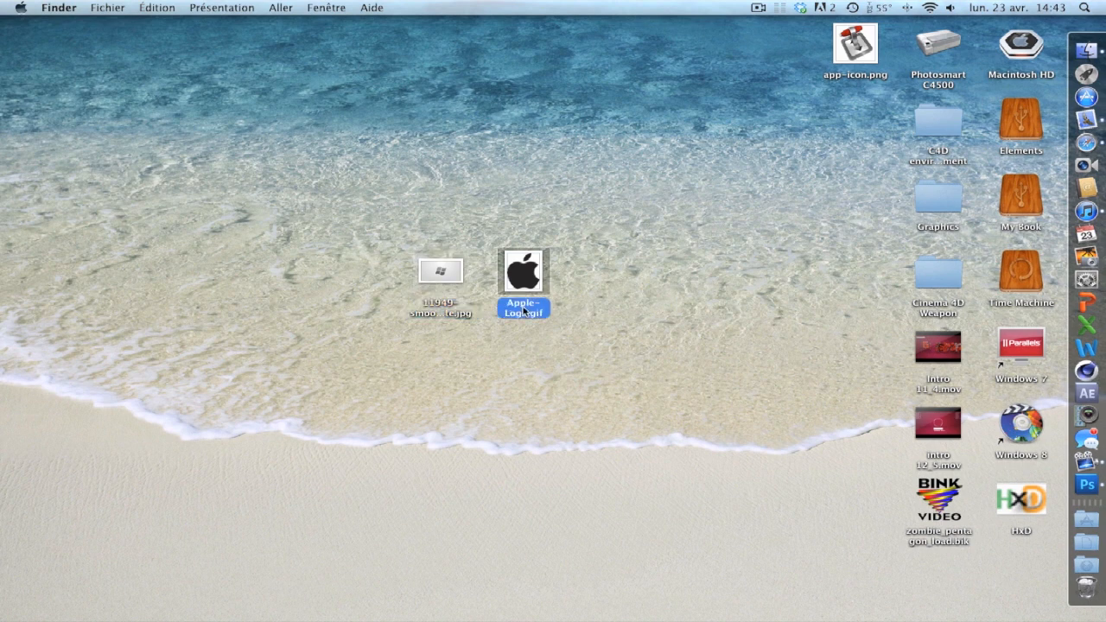
key(space)
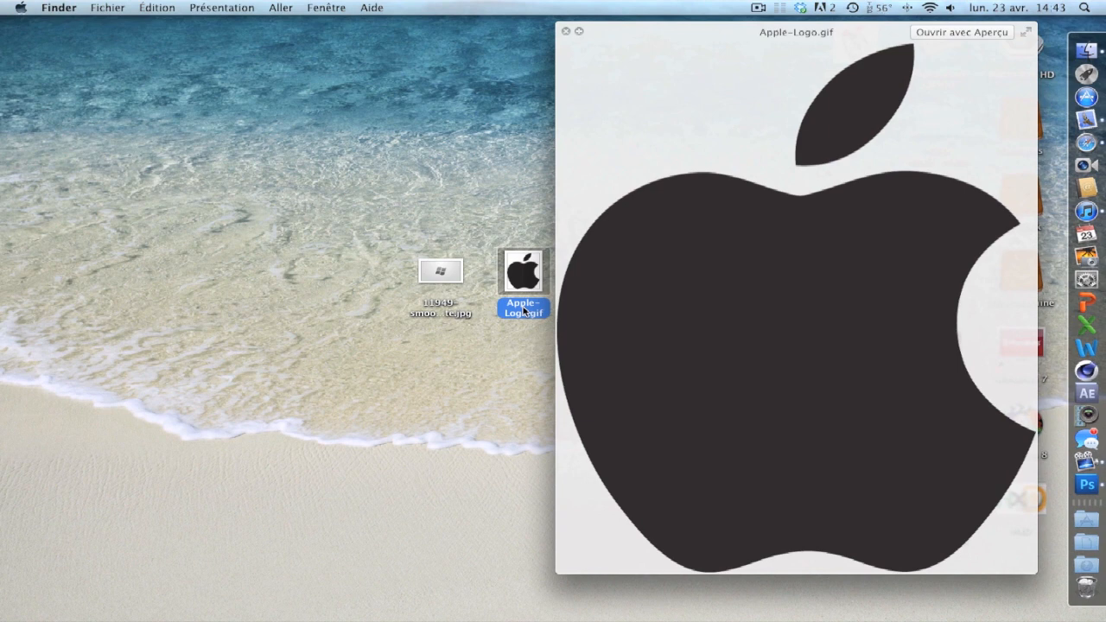
key(space)
click(432, 311)
key(space)
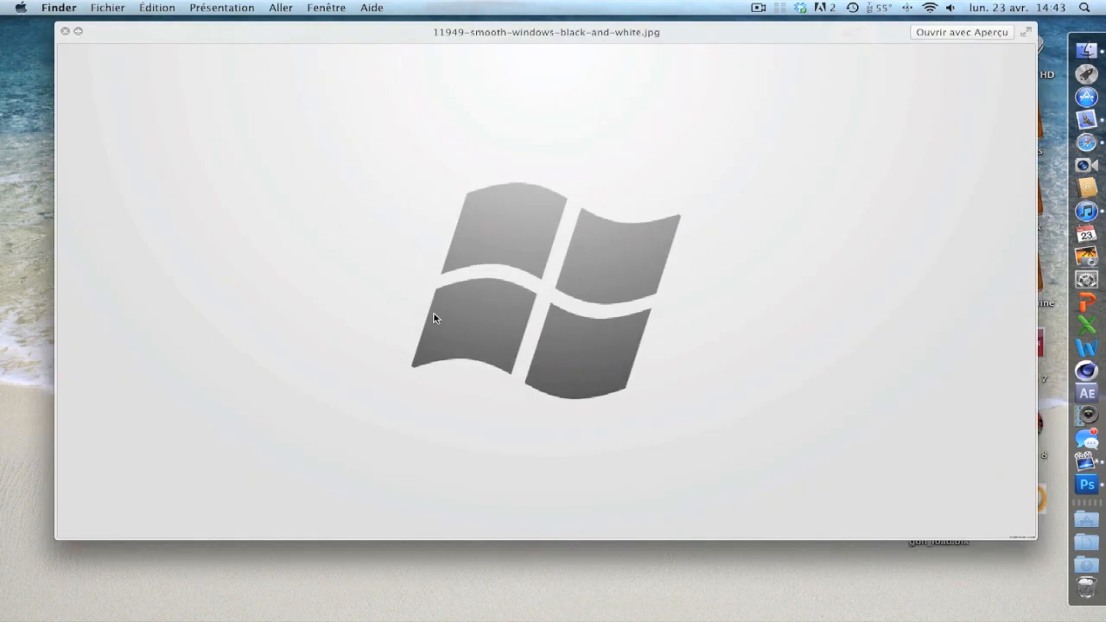
key(space)
click(503, 335)
click(449, 312)
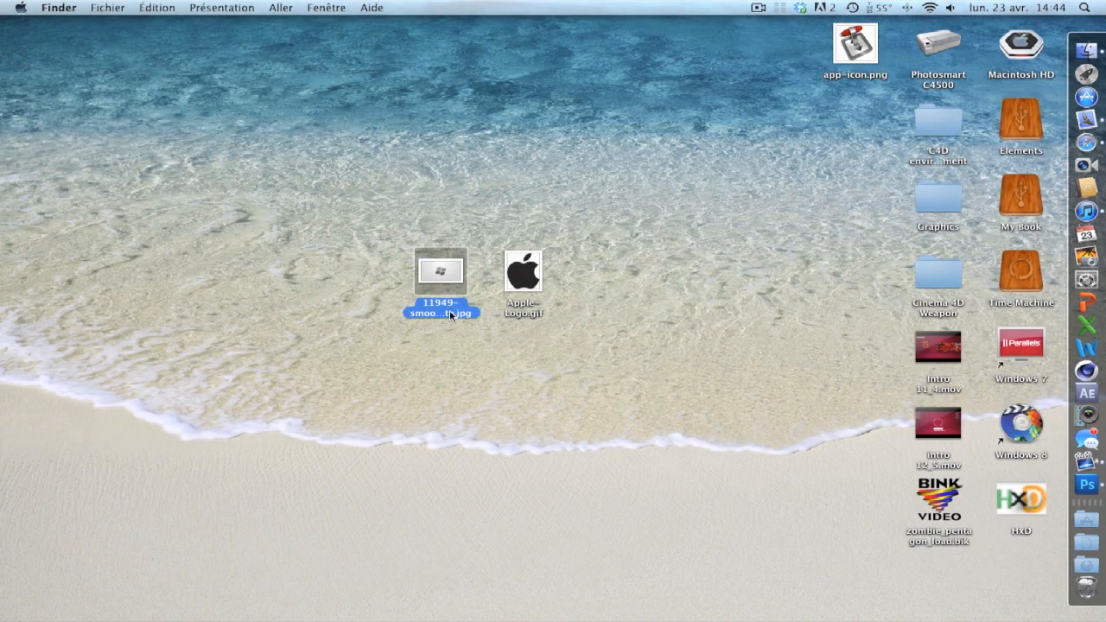
key(space)
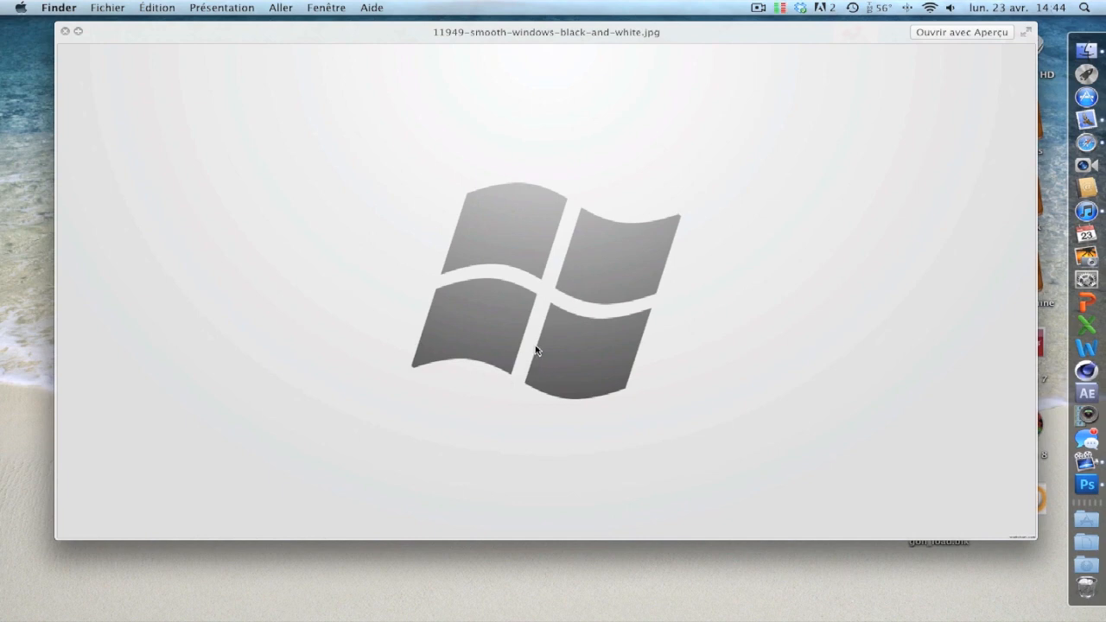
key(space)
Step: Switch to Photoshop, open 11949-smooth-windows-black-and-white.jpg from the desktop and move its window clear of the toolbars
click(1087, 485)
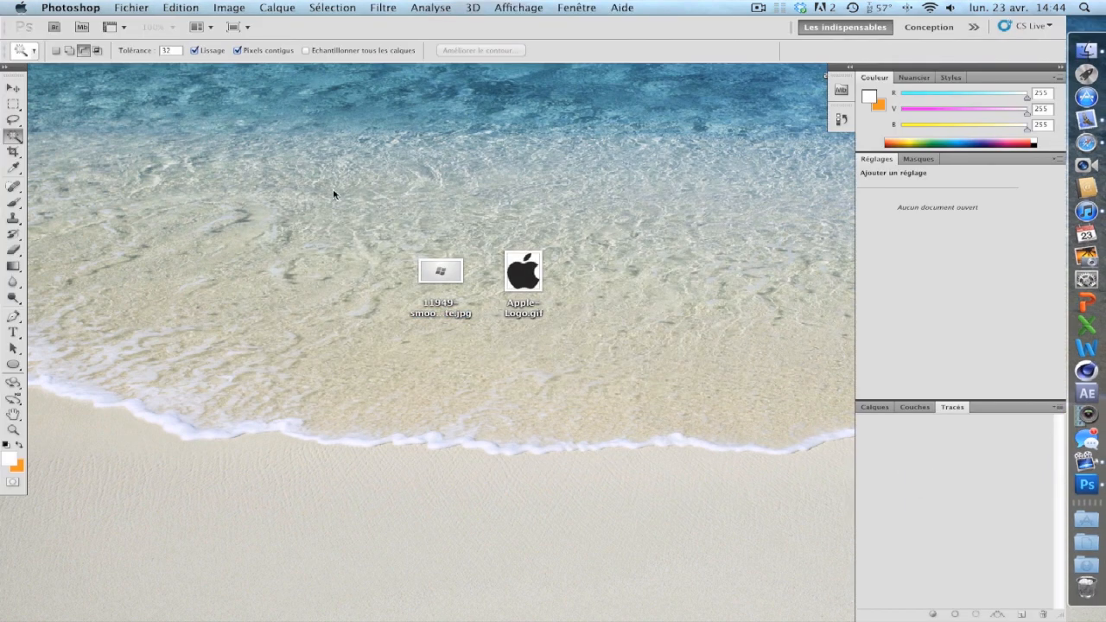
click(510, 298)
click(431, 280)
drag(430, 281, 1091, 486)
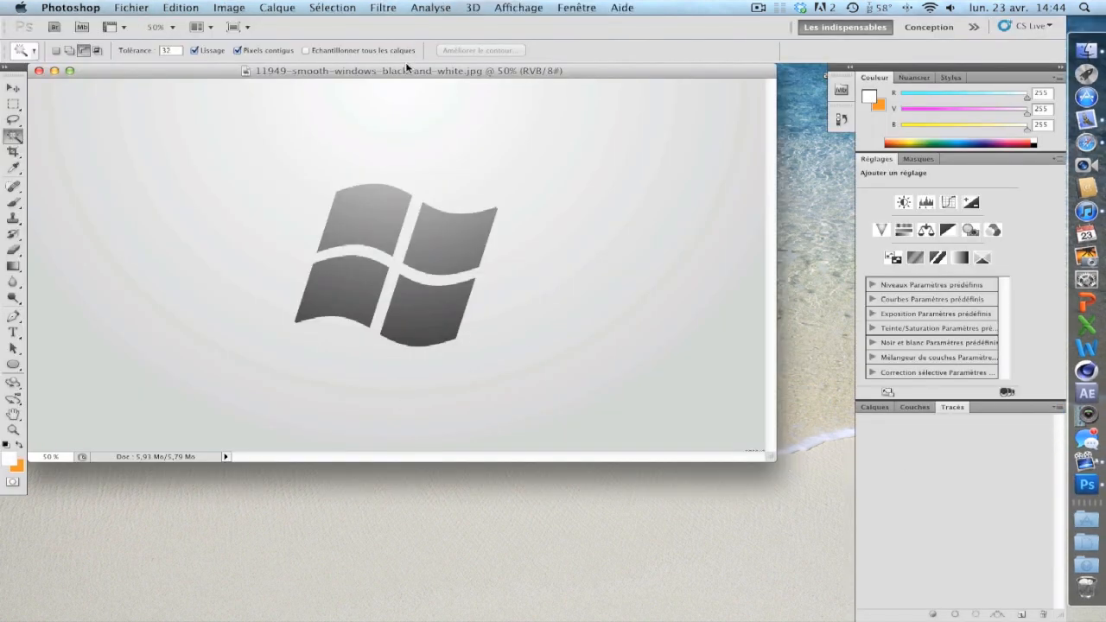
drag(406, 68, 448, 110)
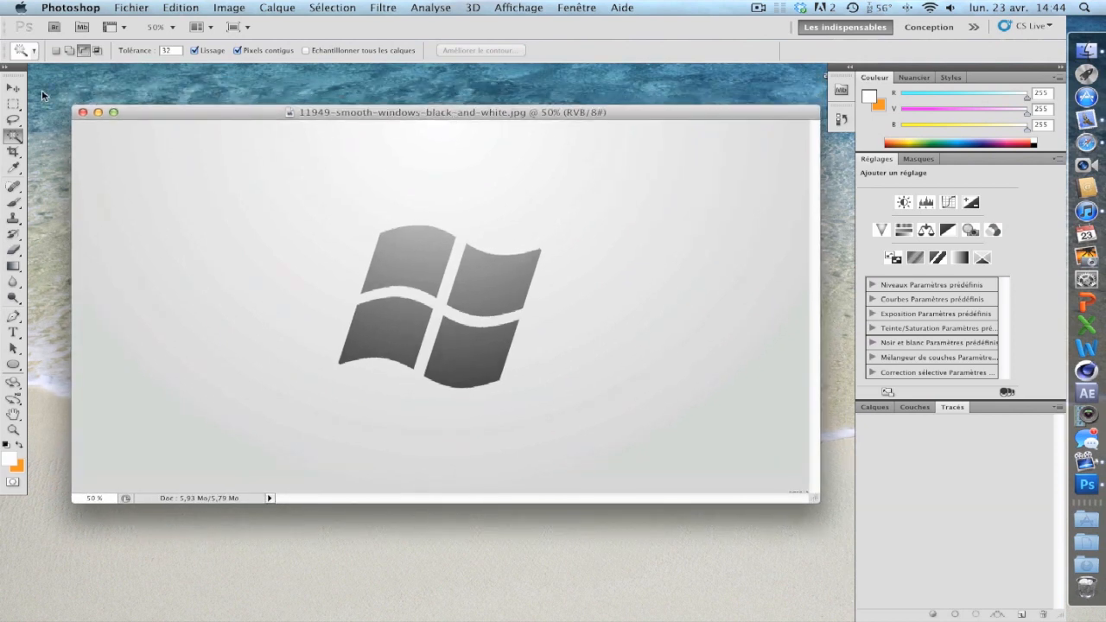
click(13, 89)
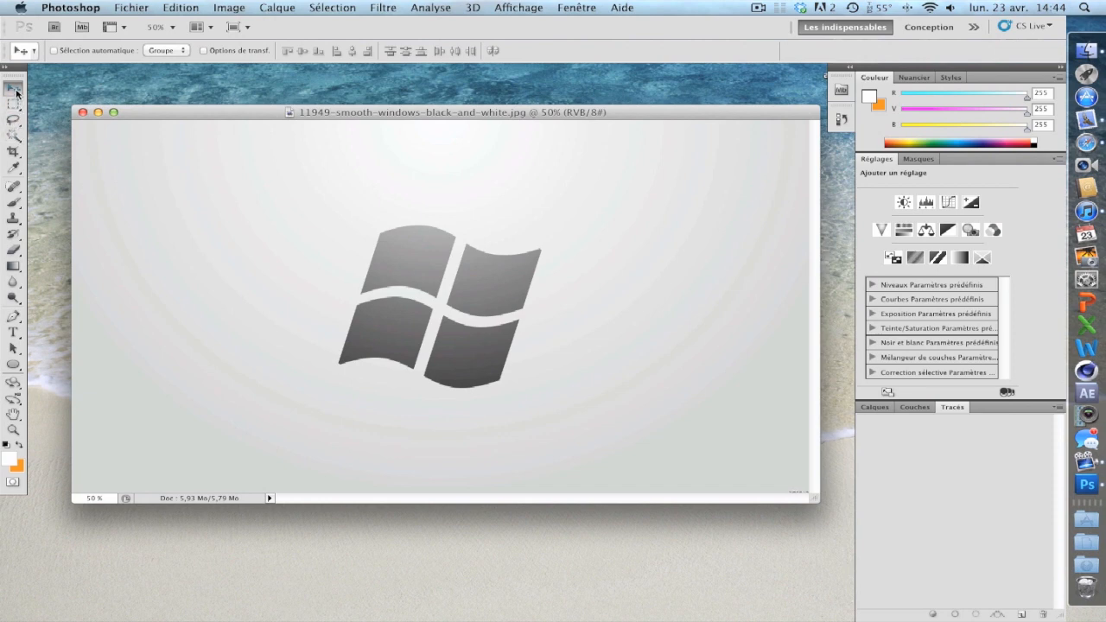
click(14, 138)
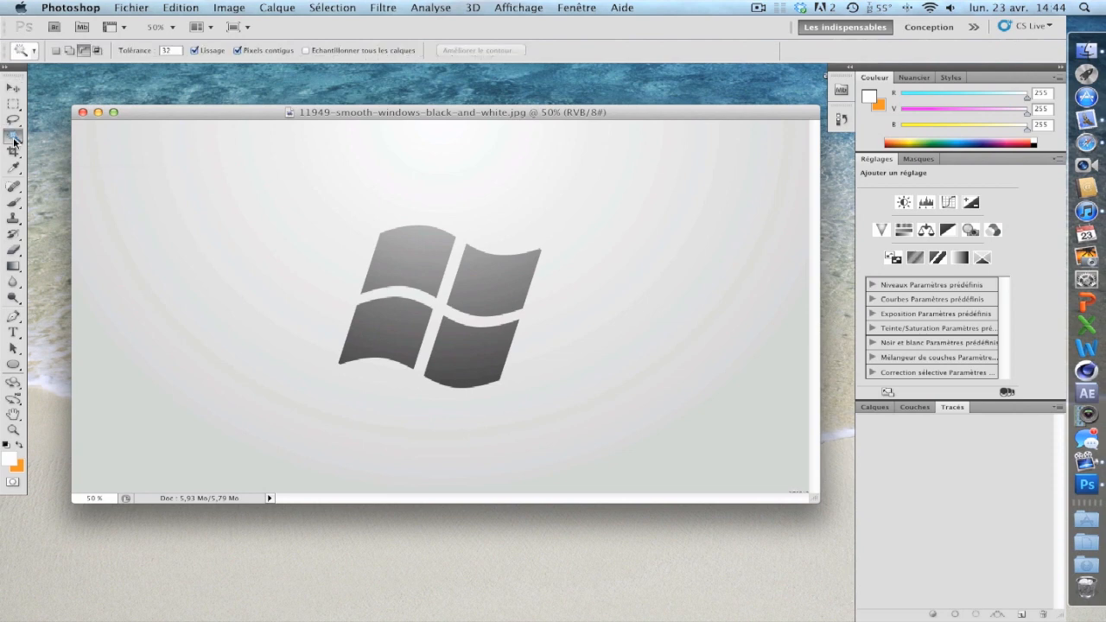
click(14, 140)
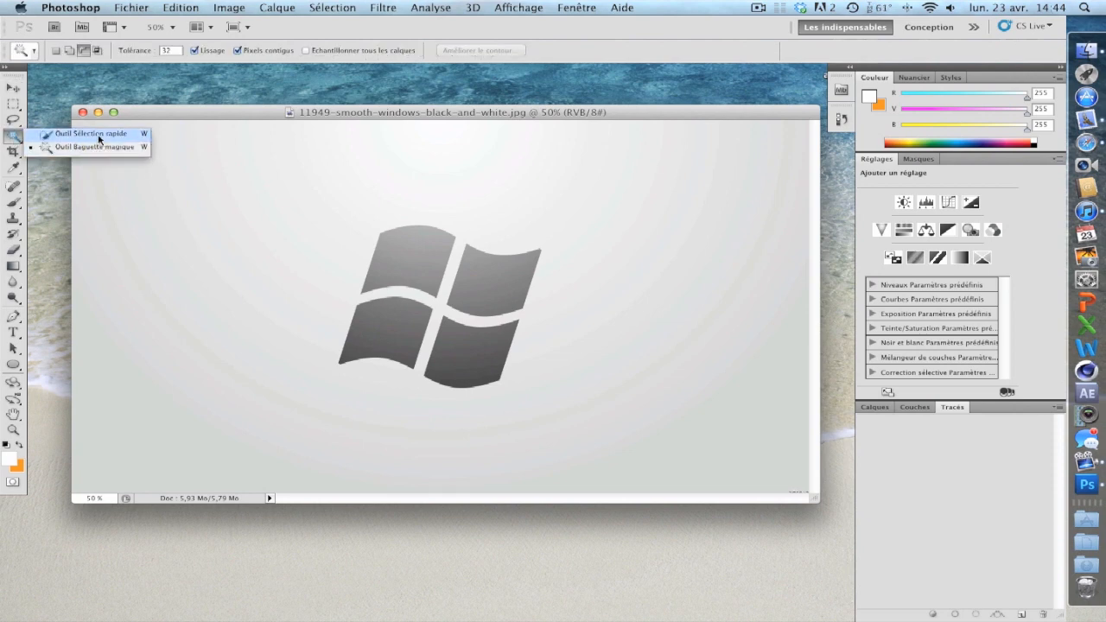
click(93, 134)
Step: Select all four panes of the Windows logo together with the Magic Wand tool
click(7, 136)
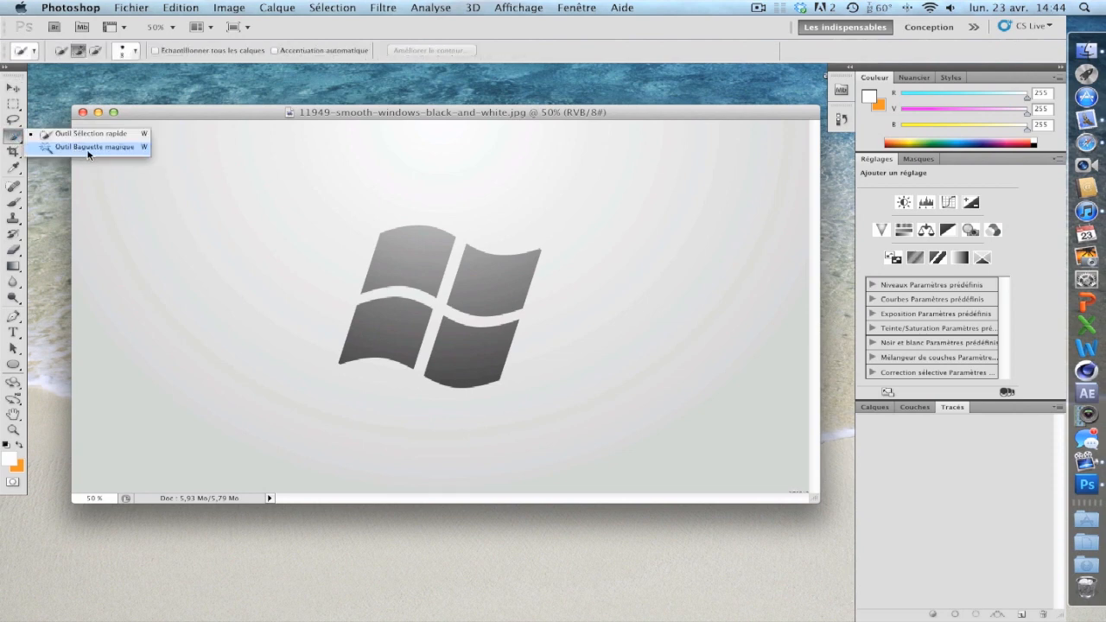
click(94, 147)
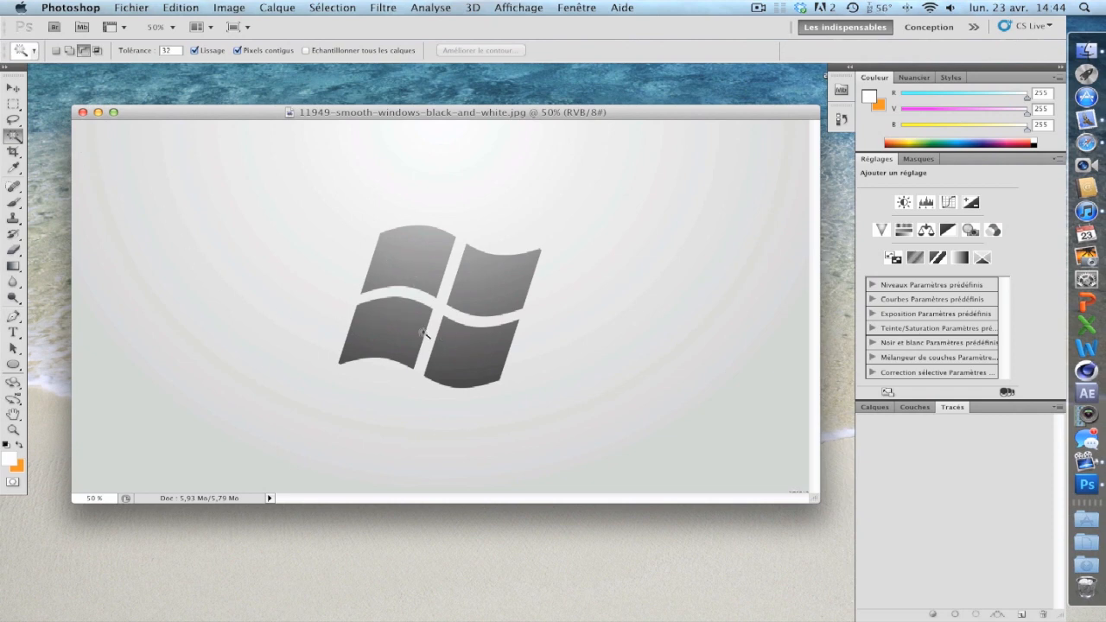
click(418, 273)
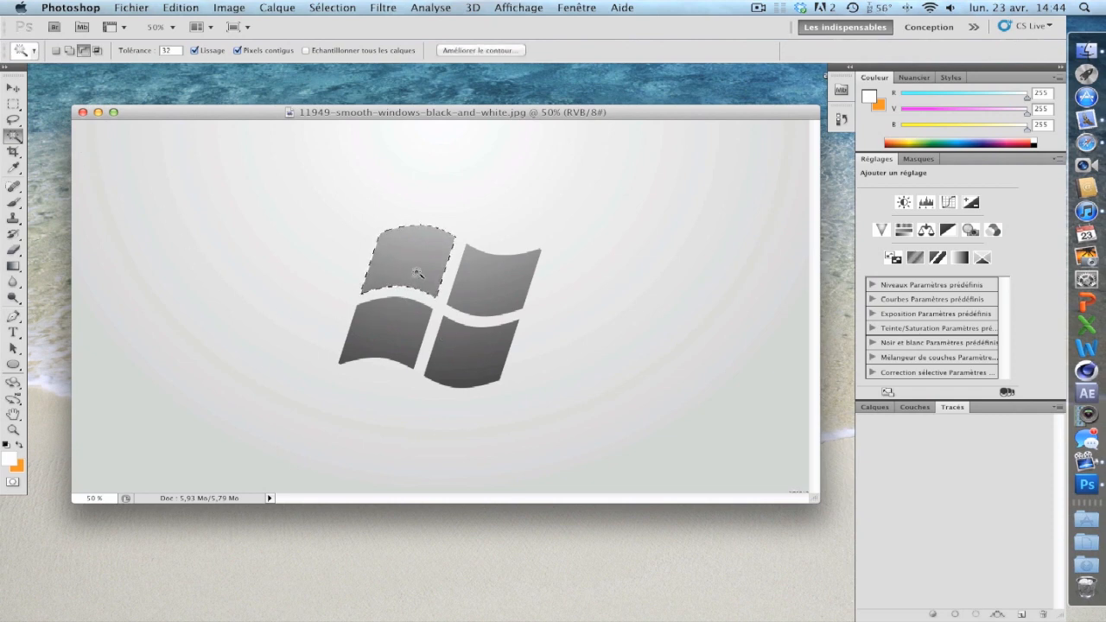
shift+click(493, 277)
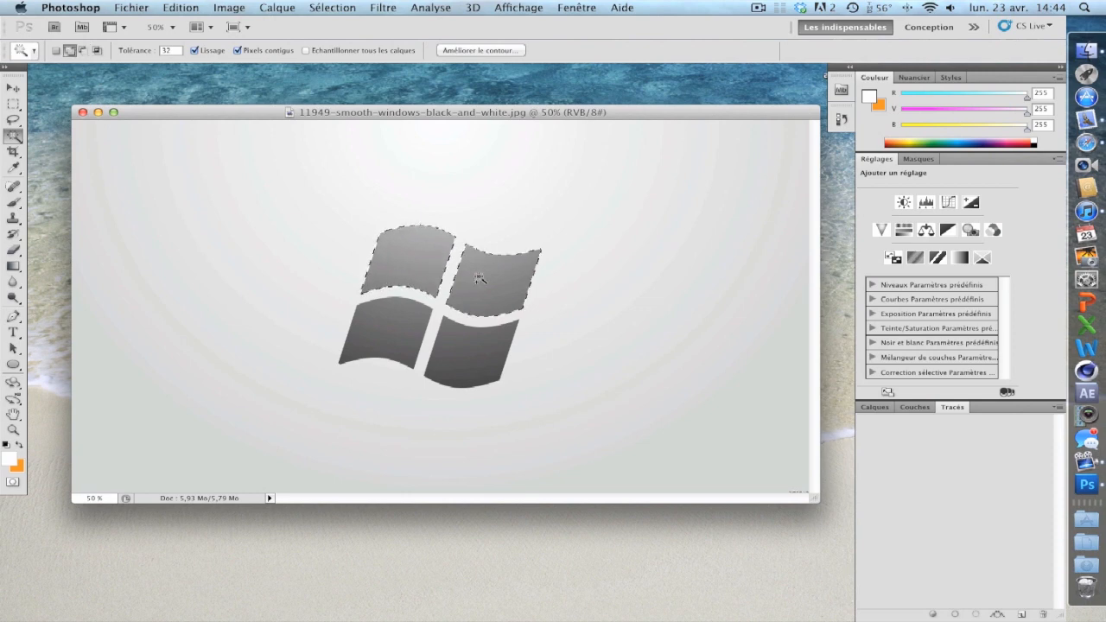
shift+click(484, 355)
key(alt)
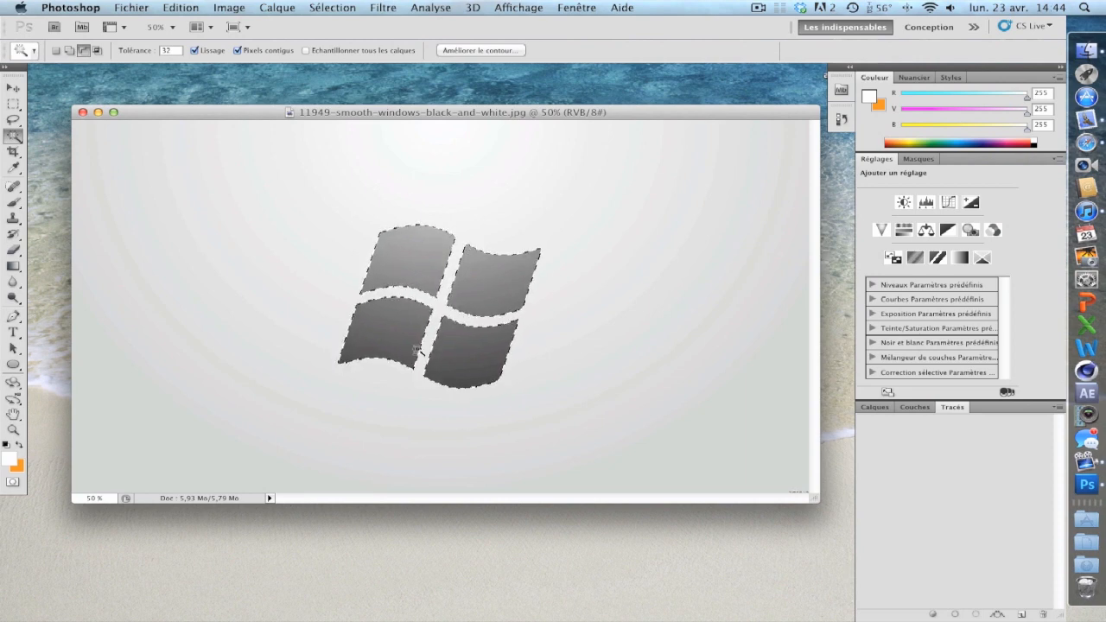
Step: Convert the logo selection into a work path with a tolerance of 0.5 pixels
click(875, 407)
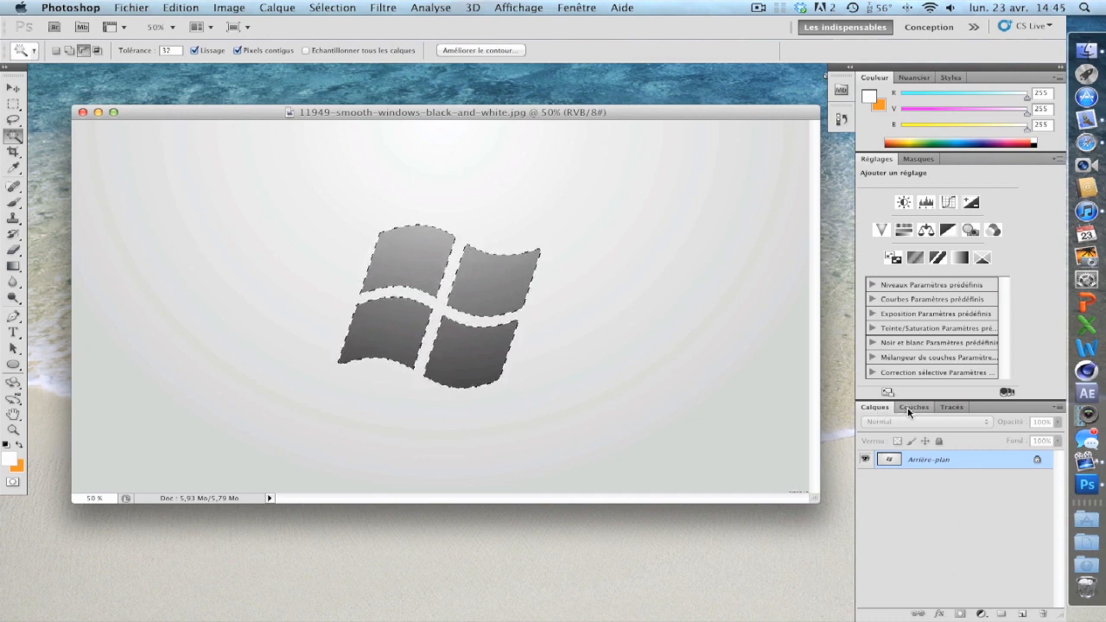
click(951, 407)
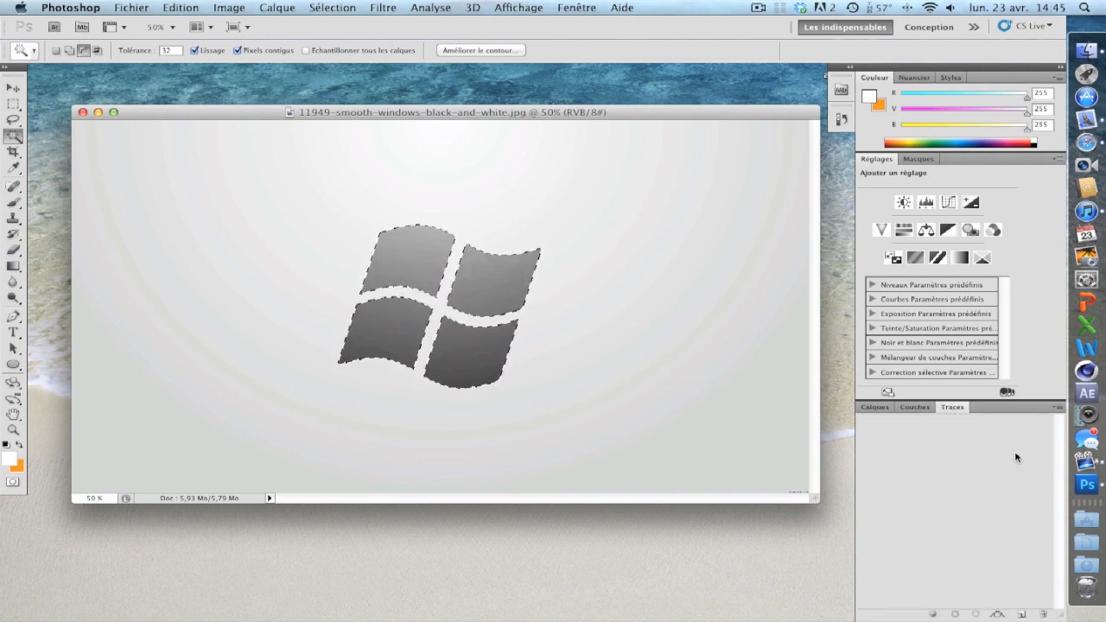
click(1059, 407)
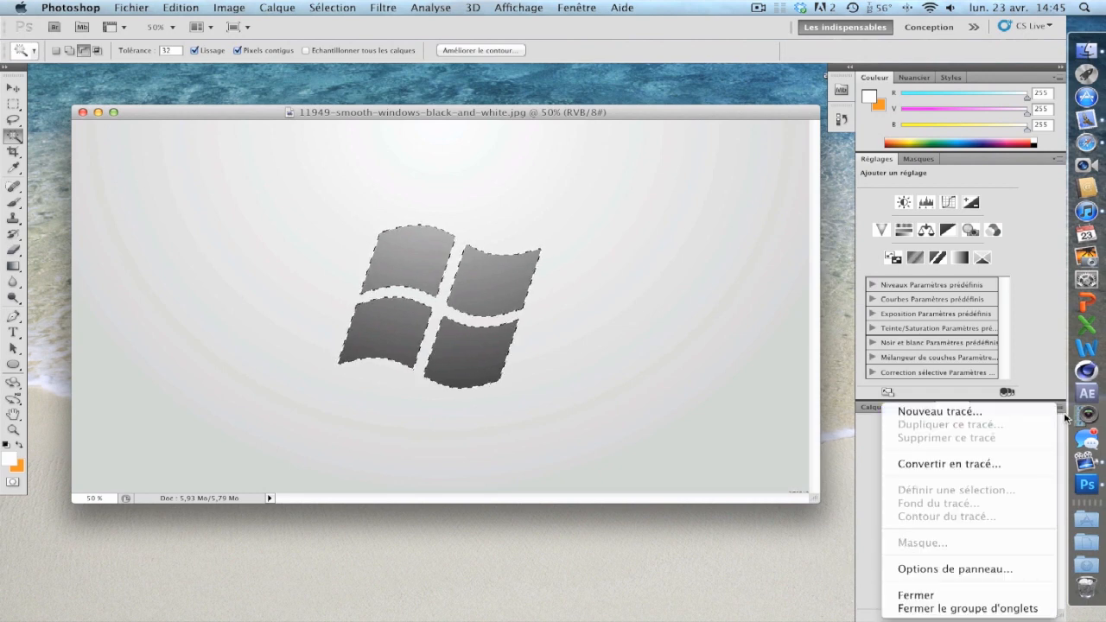
click(1065, 417)
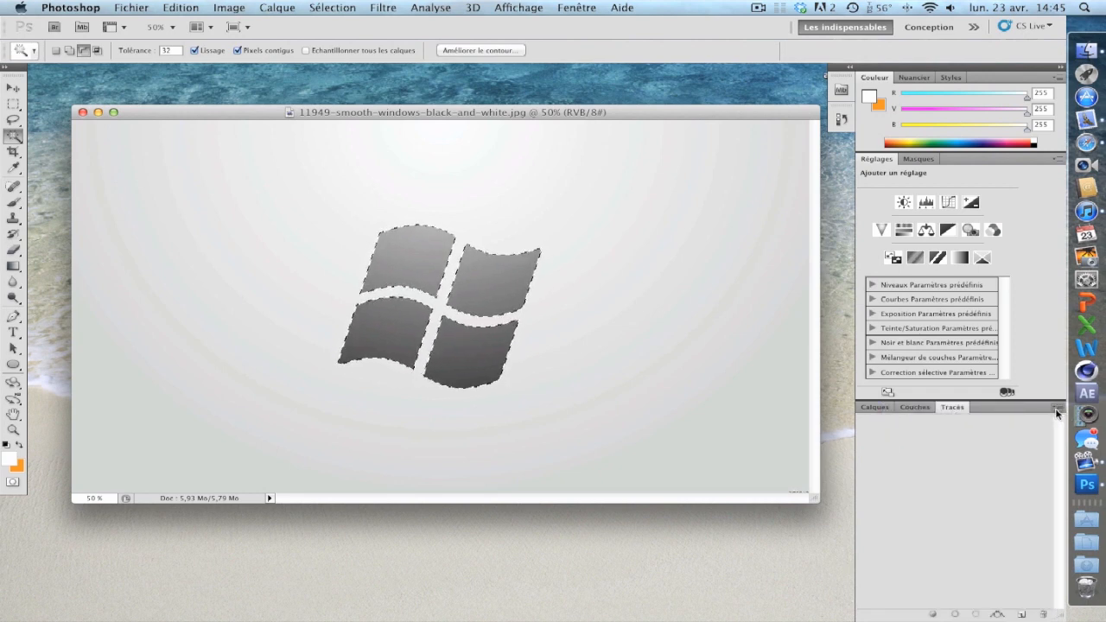
click(1058, 407)
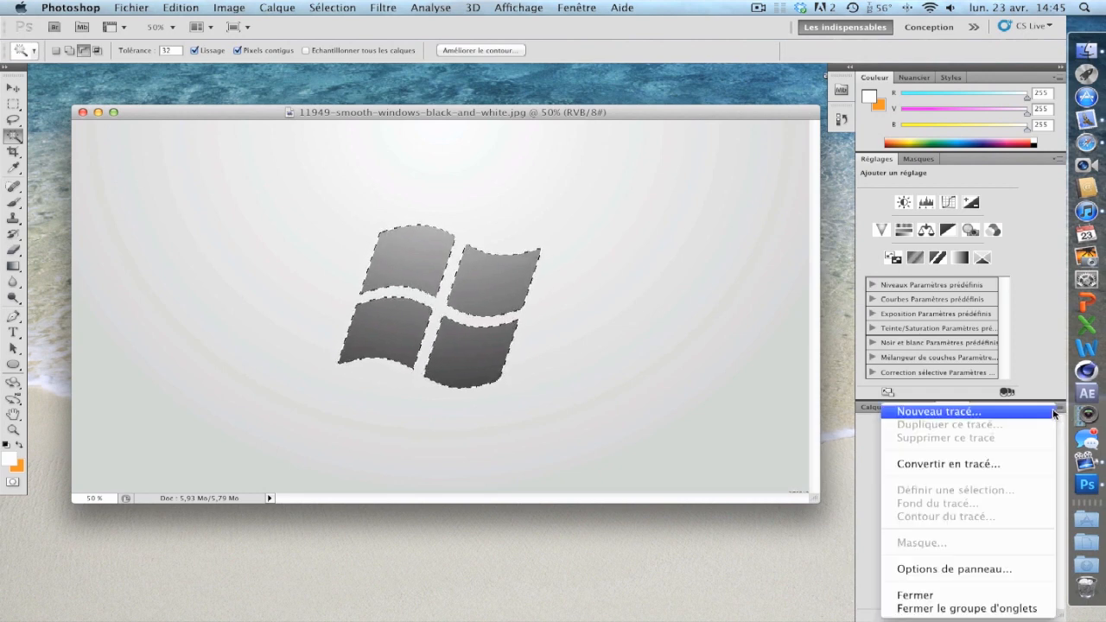
click(1016, 465)
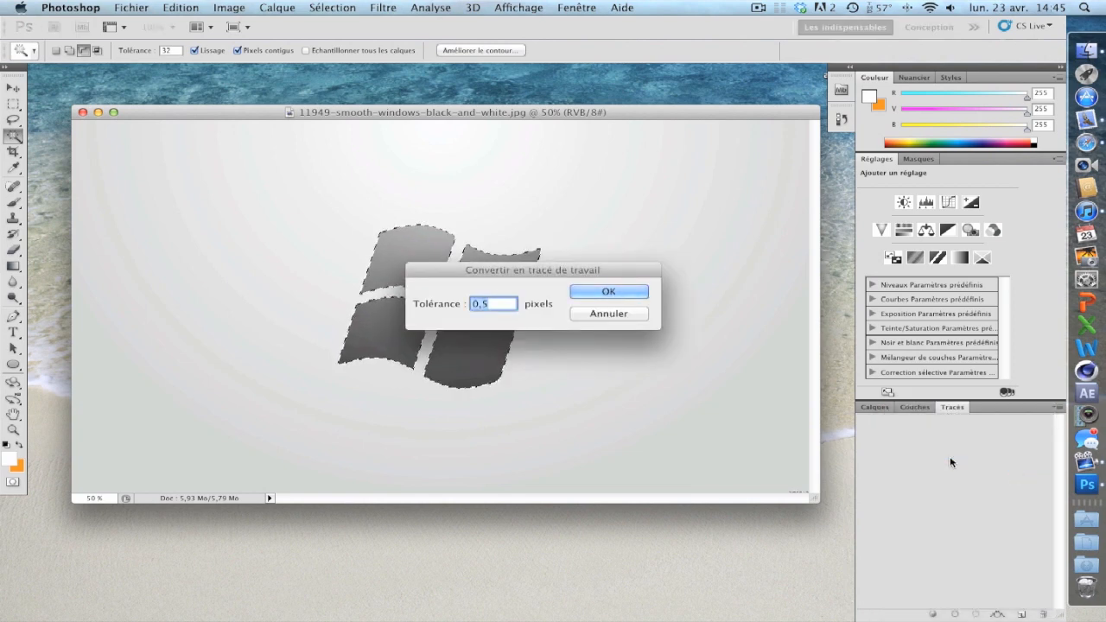
drag(570, 276, 535, 287)
click(472, 318)
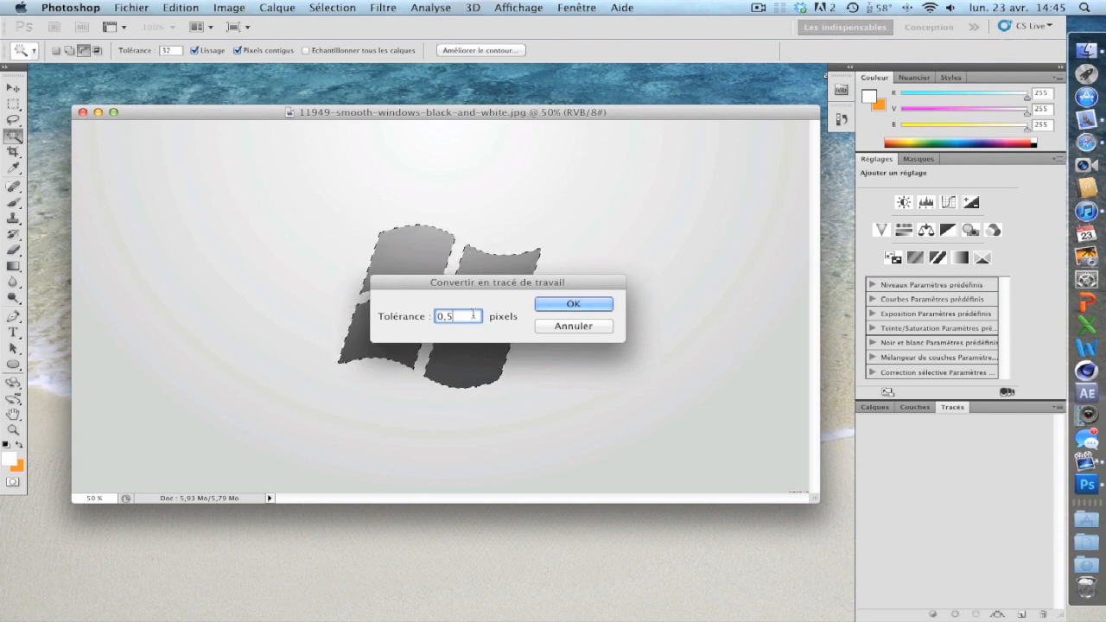
click(595, 305)
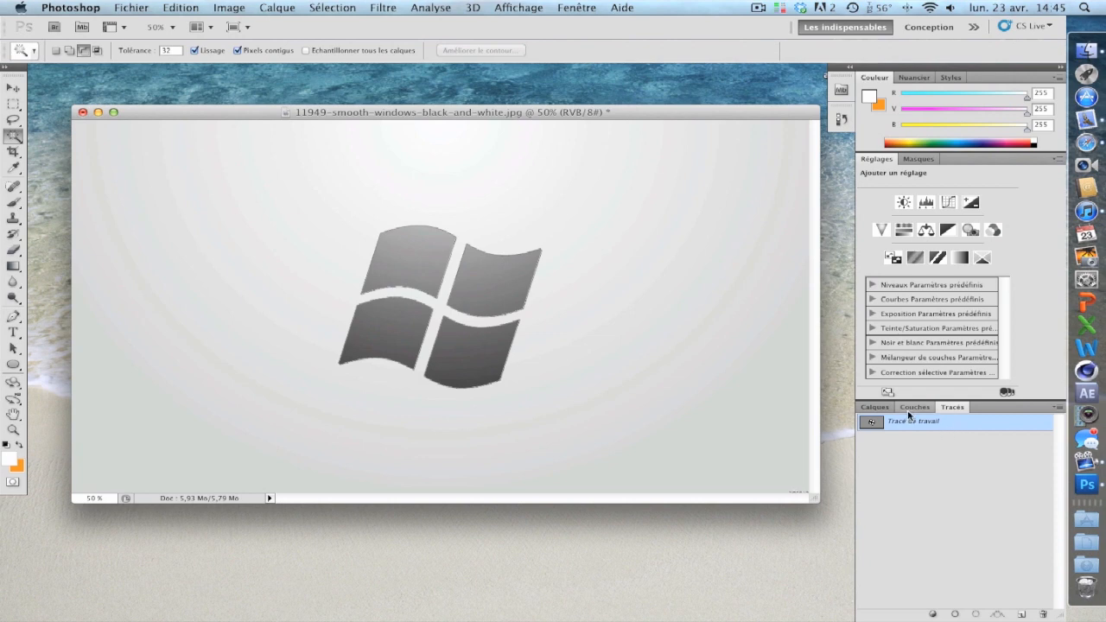
click(875, 407)
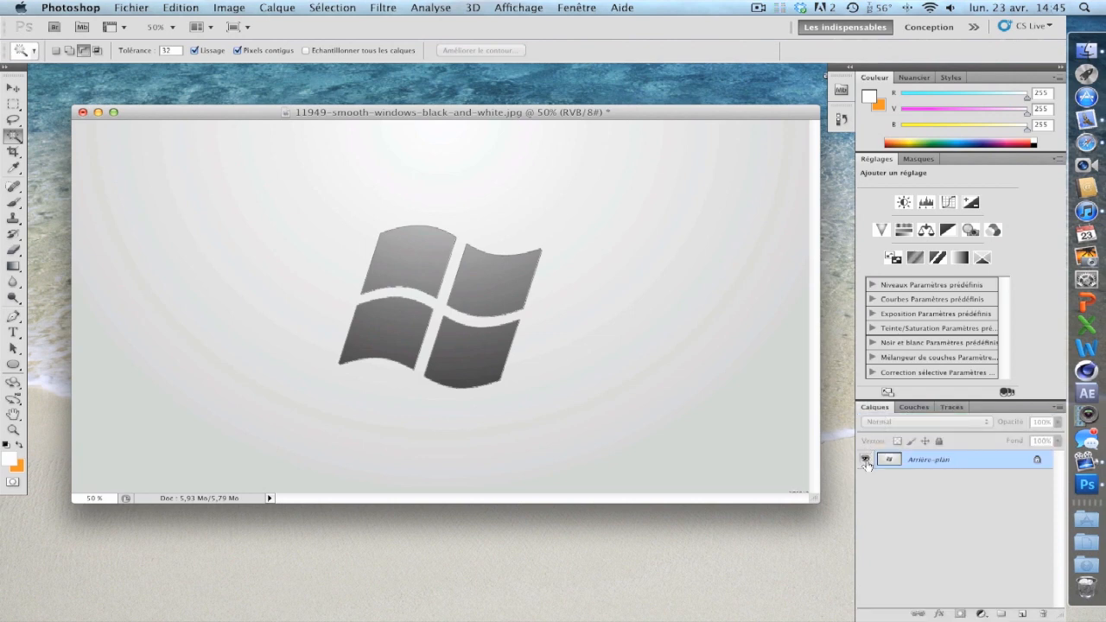
click(953, 407)
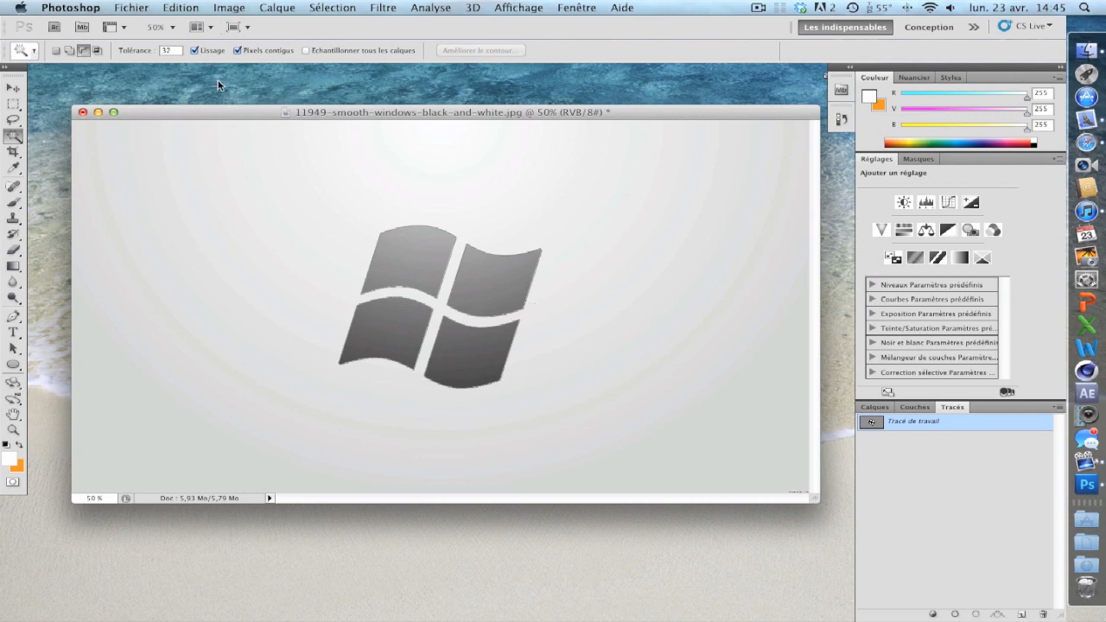
Step: Export the work path to Illustrator format, saving it on the desktop under the name "windows tracé"
click(138, 5)
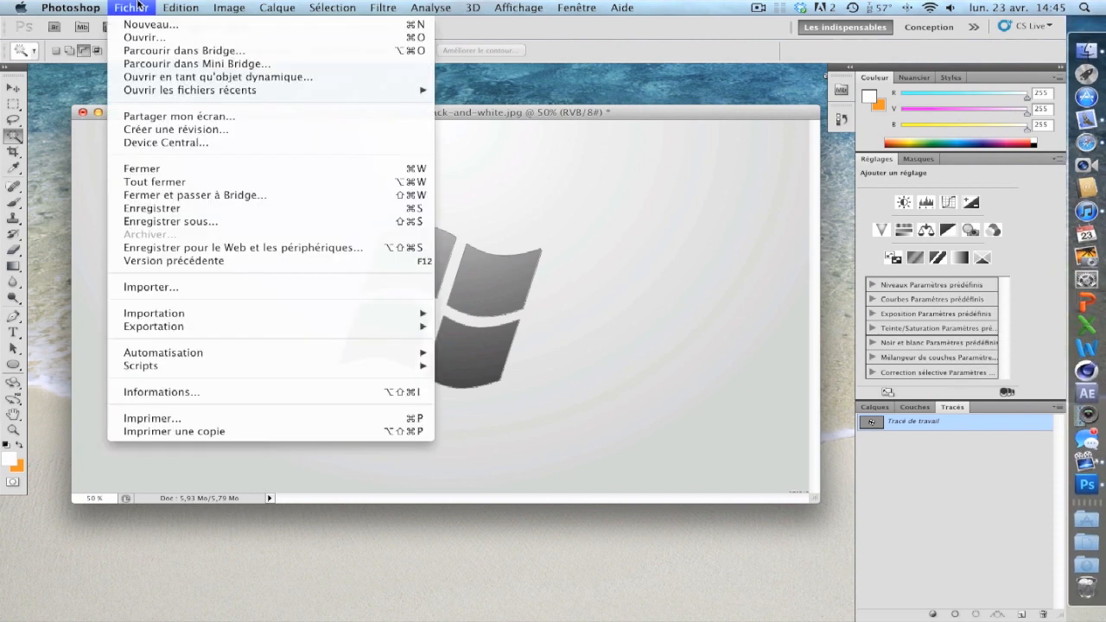
mouse_move(343, 329)
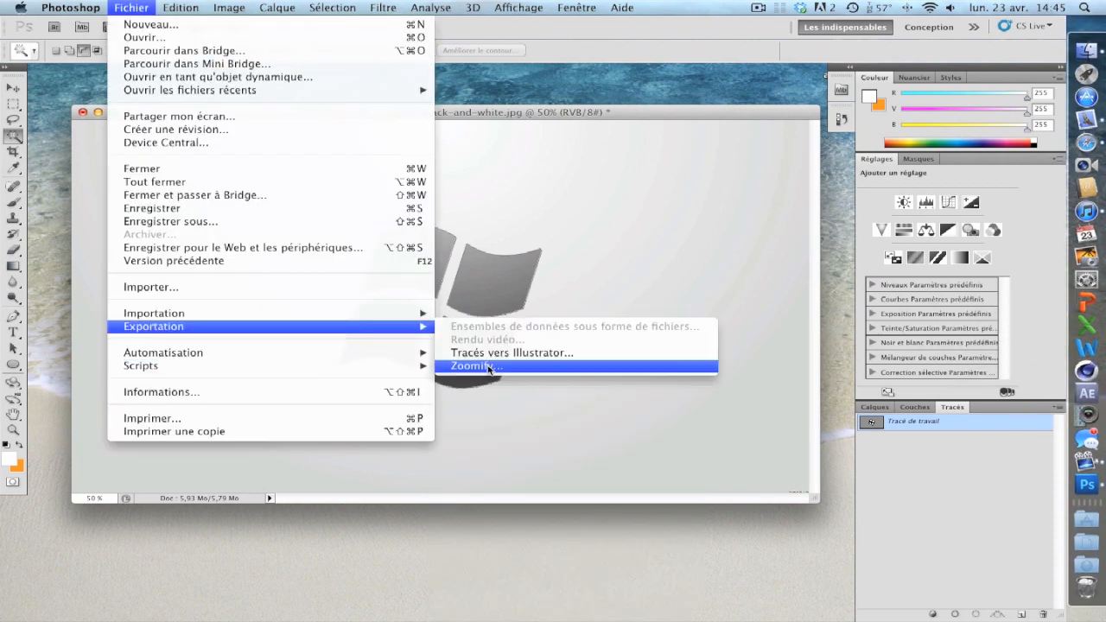
click(550, 356)
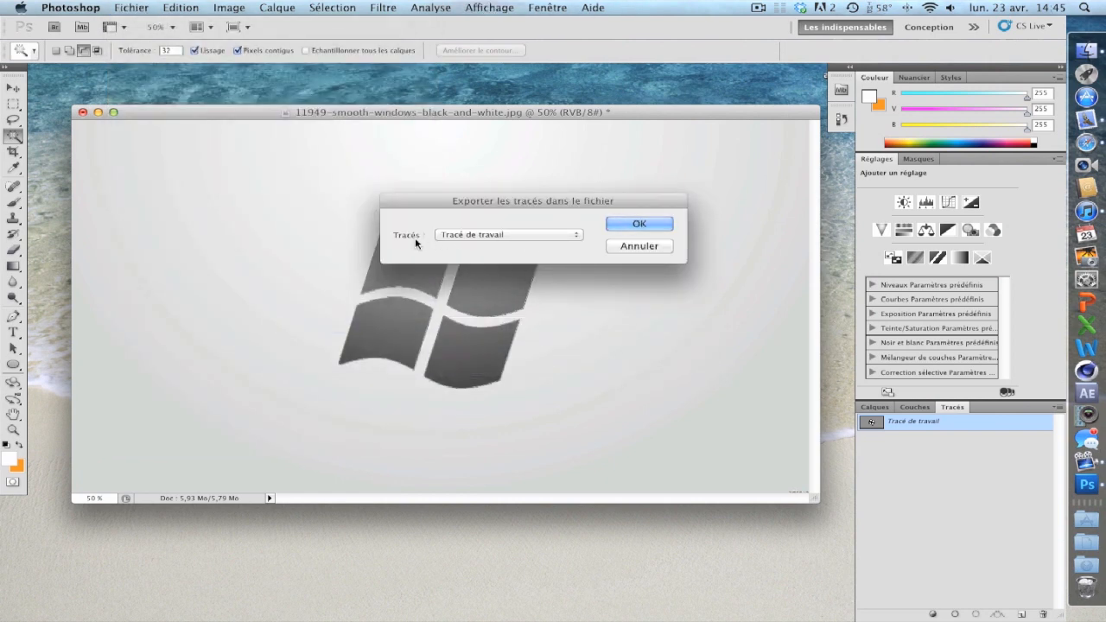
click(477, 235)
click(493, 238)
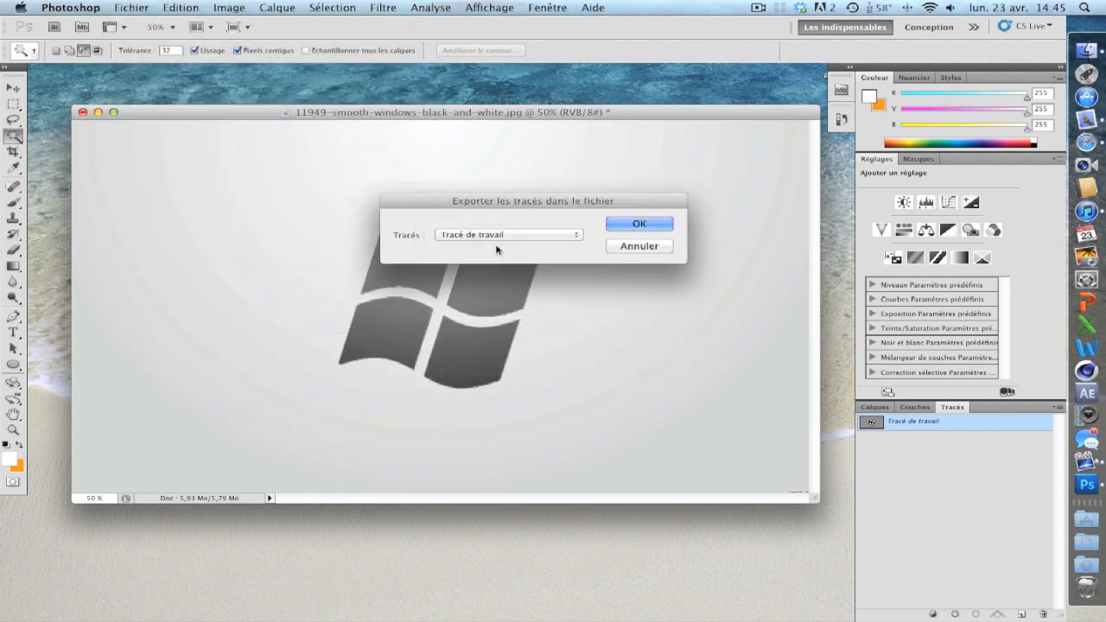
click(660, 229)
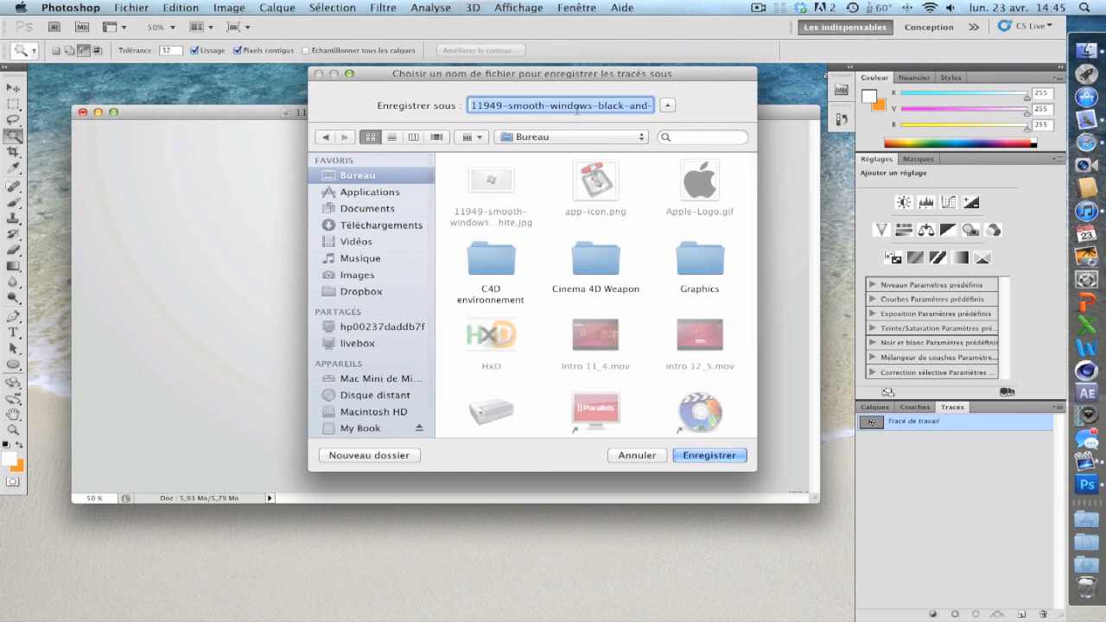
drag(724, 107, 637, 100)
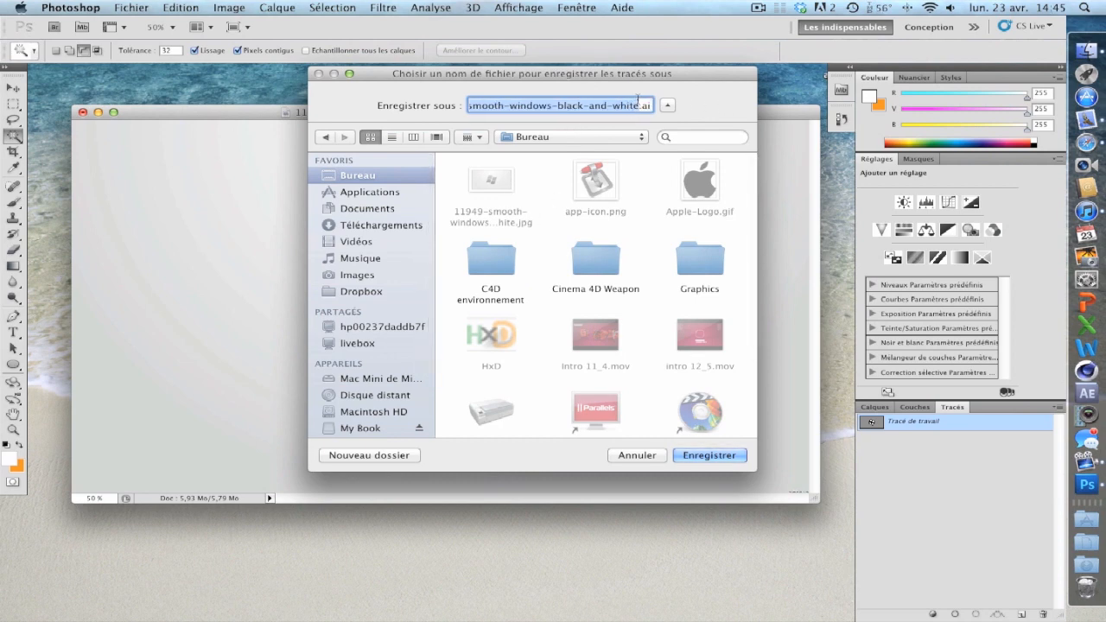
text(windows tracé)
key(Return)
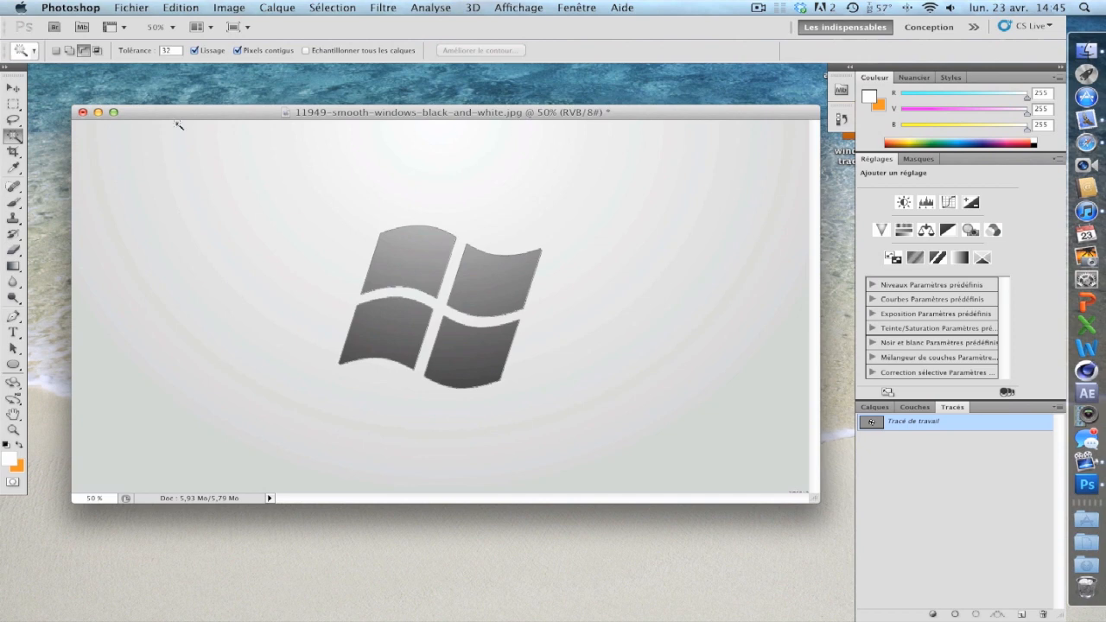
Step: Close the Windows logo image in Photoshop and return to the desktop
click(83, 113)
click(437, 225)
click(472, 354)
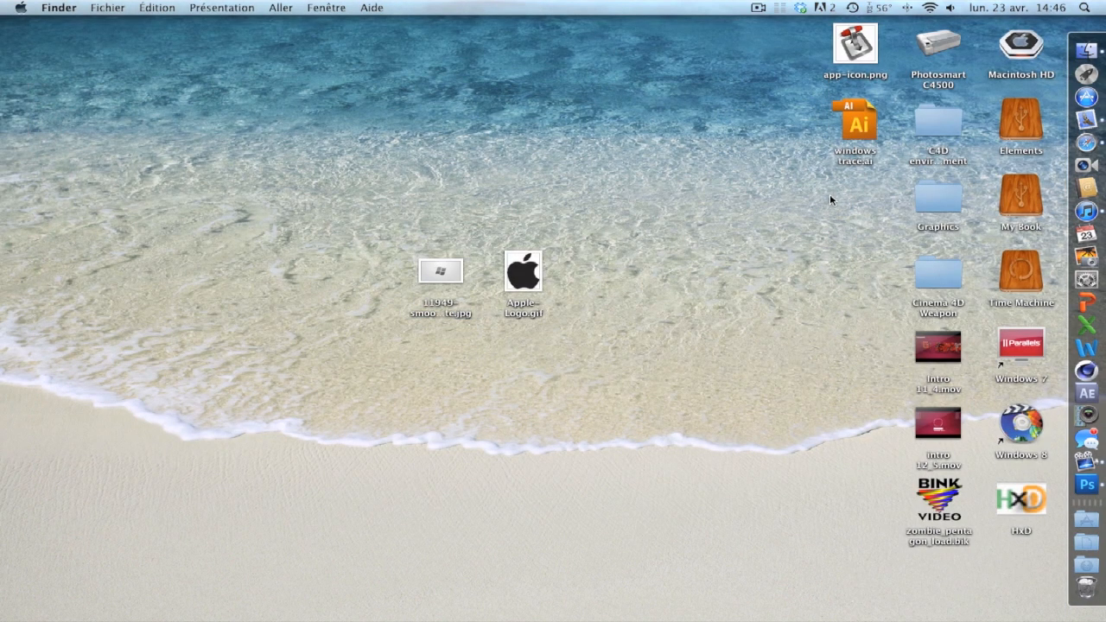
Step: Preview the exported "windows tracé.ai" file on the desktop and close the preview
click(844, 161)
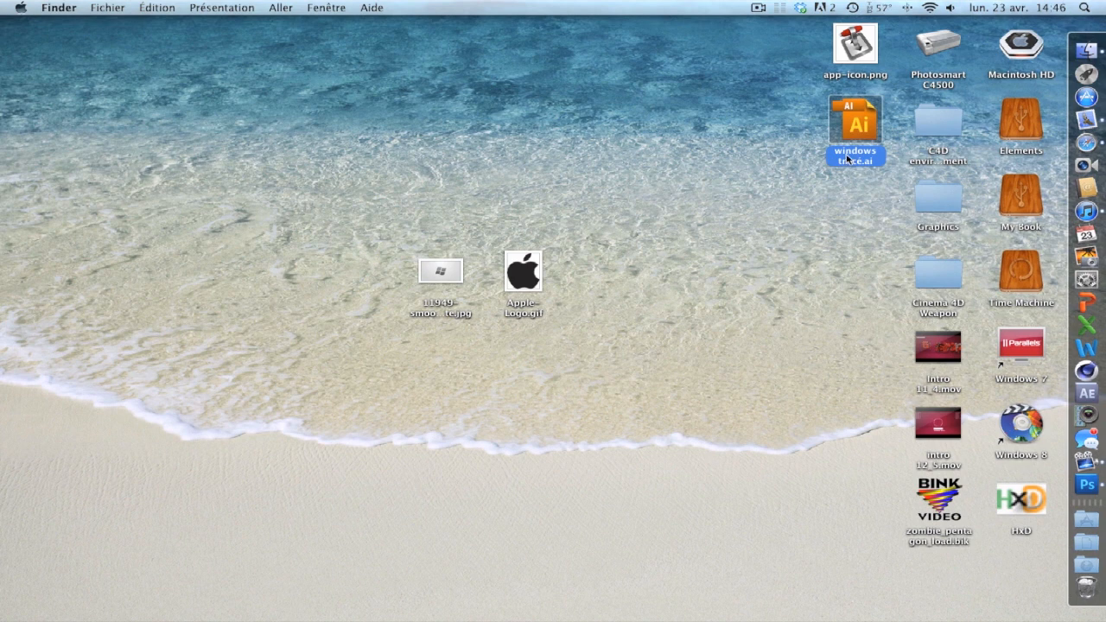
key(space)
key(space)
click(808, 209)
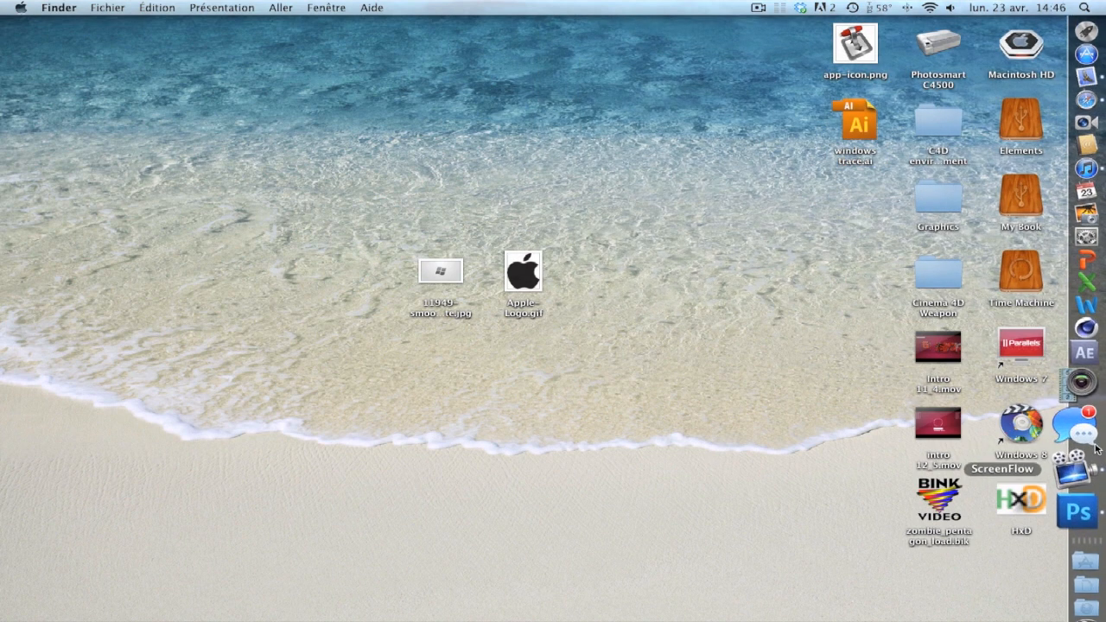
Step: Switch to Cinema 4D, move its window aside to uncover the desktop, and open "windows tracé.ai" in it
click(1103, 373)
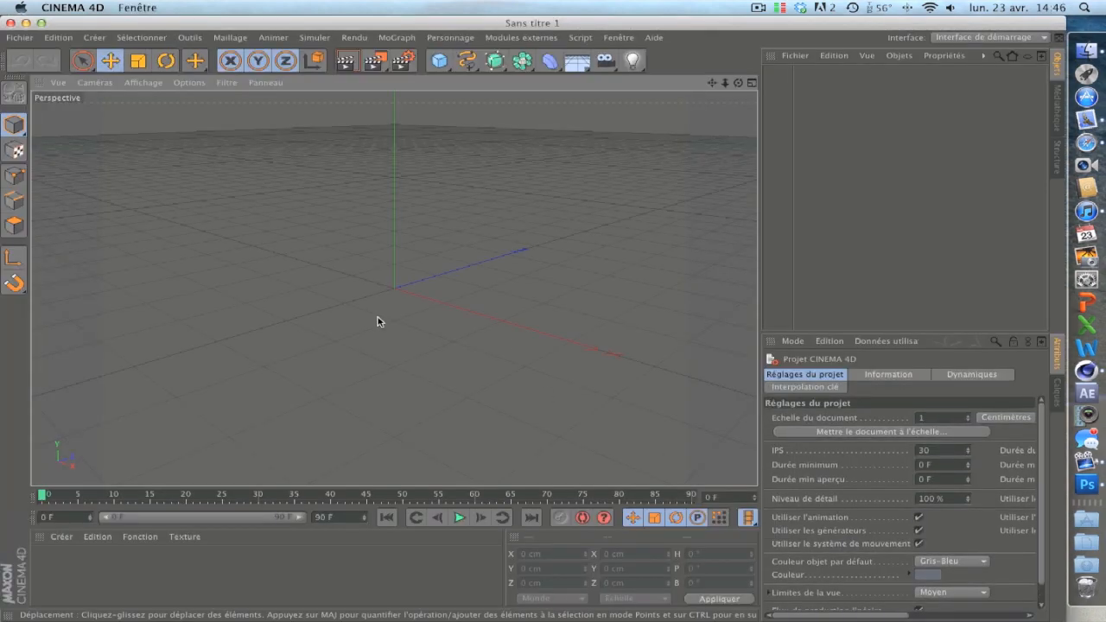
drag(560, 17, 292, 6)
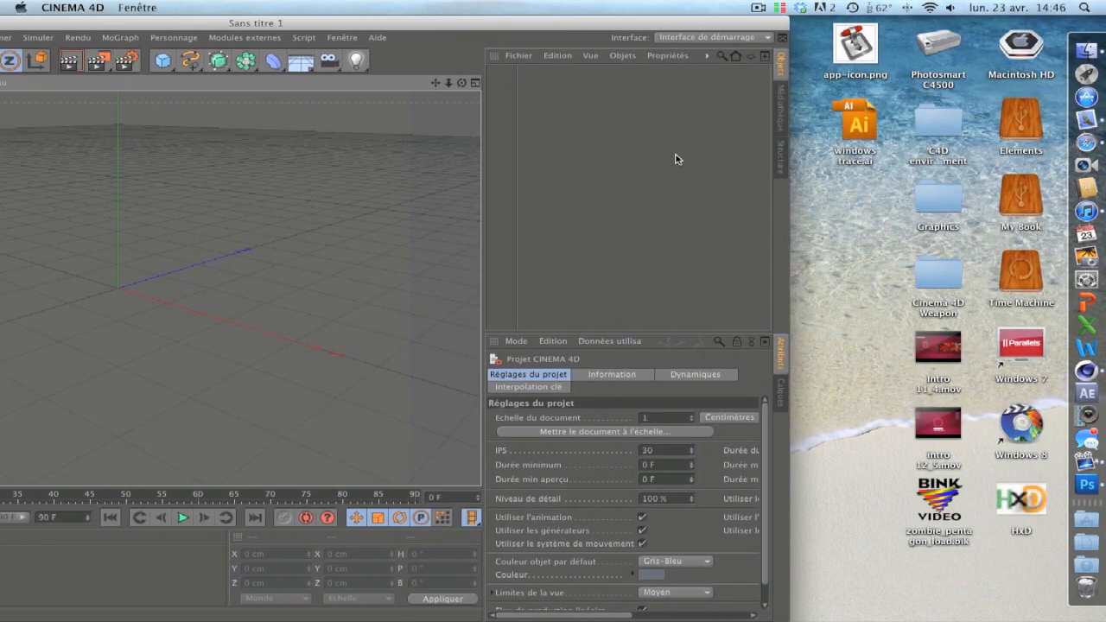
click(862, 129)
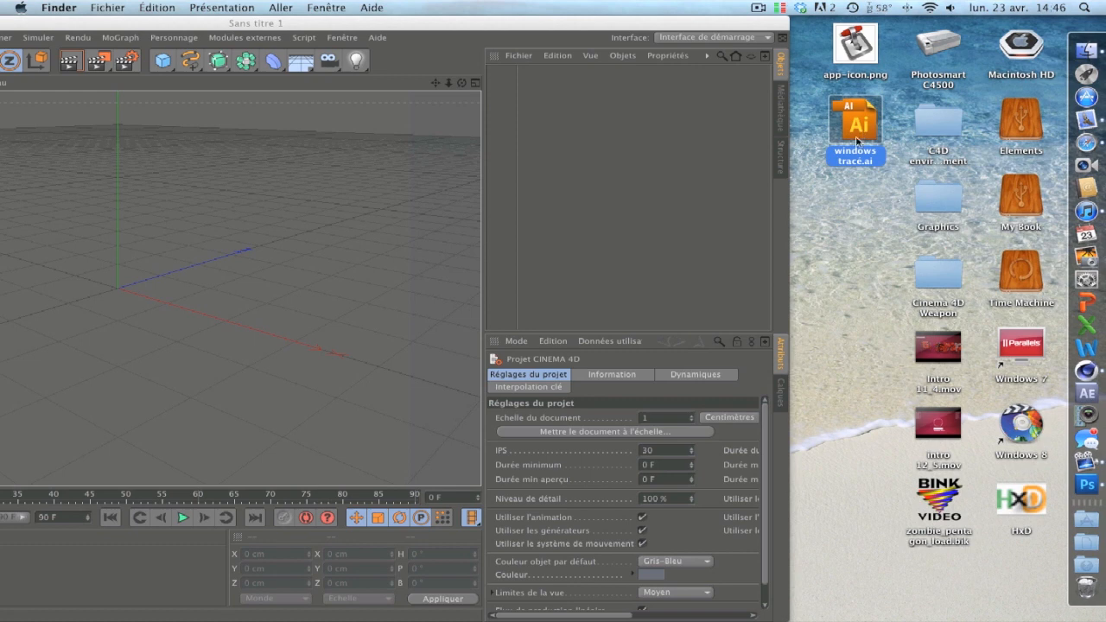
click(1080, 354)
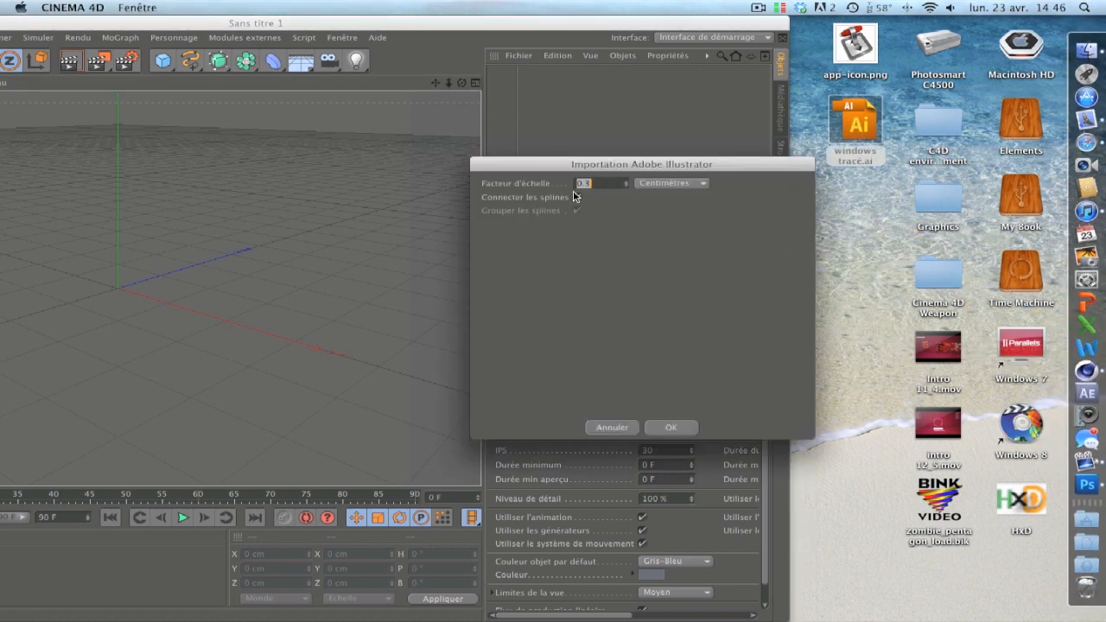
Step: Import the Illustrator file with a scale factor of 1 and connected splines, and move the Cinema 4D window back into place
click(520, 187)
double_click(608, 183)
text(1)
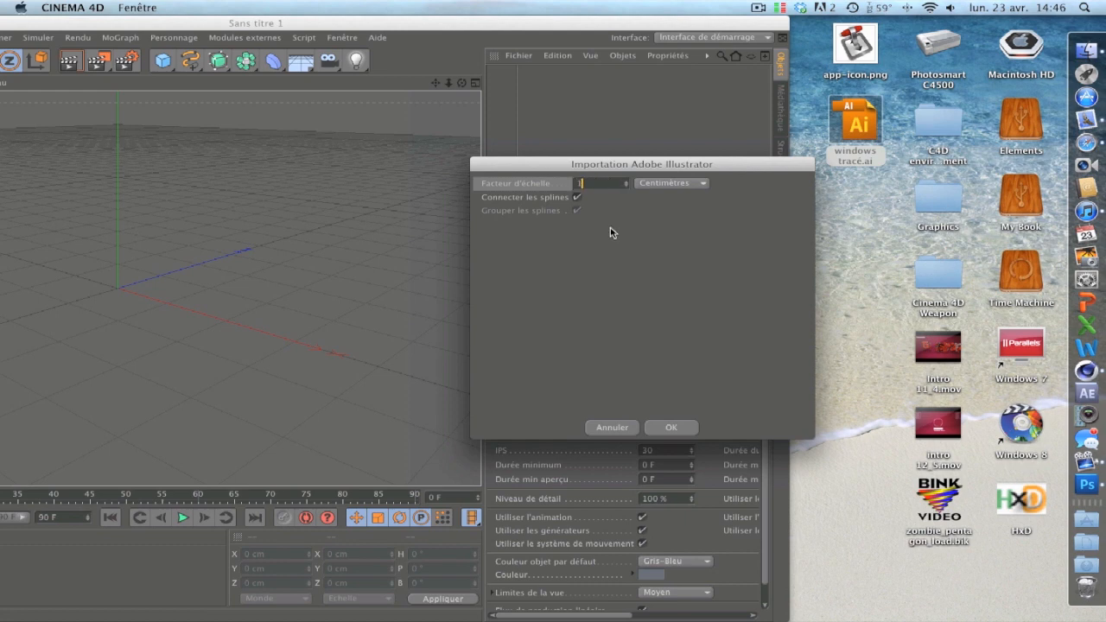
double_click(597, 183)
click(664, 429)
drag(409, 27, 686, 19)
alt+drag(407, 325, 478, 343)
drag(712, 83, 553, 41)
mouse_move(546, 364)
alt+mouse_down()
mouse_move(578, 378)
mouse_move(548, 383)
alt+mouse_up()
Step: Take the four Tracé splines out of the "windows tracé" null object and delete the empty null
click(770, 73)
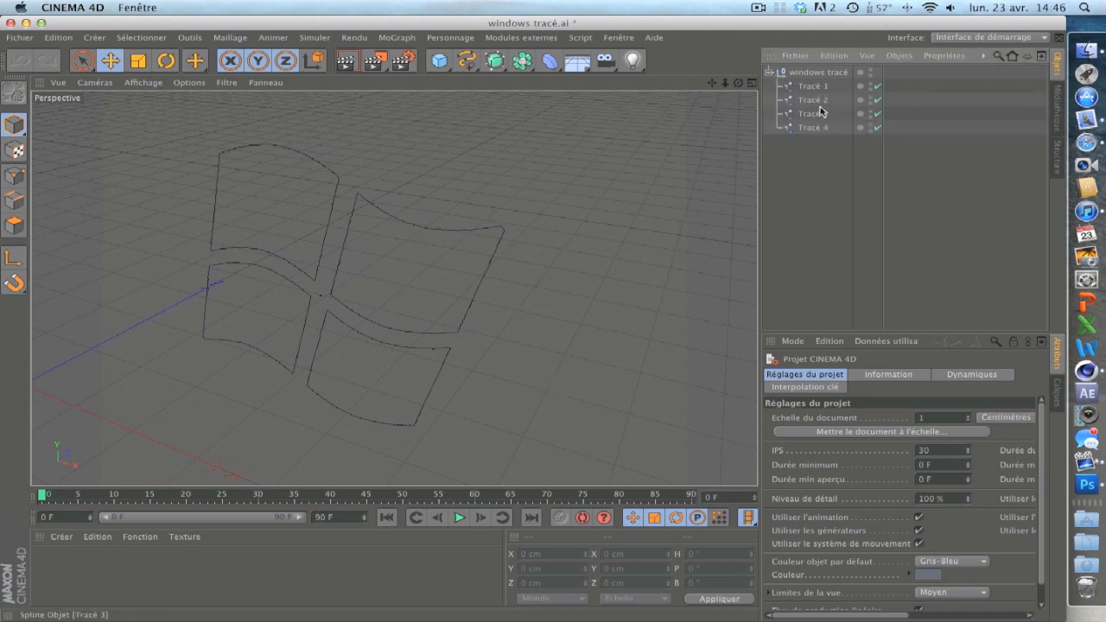
click(809, 74)
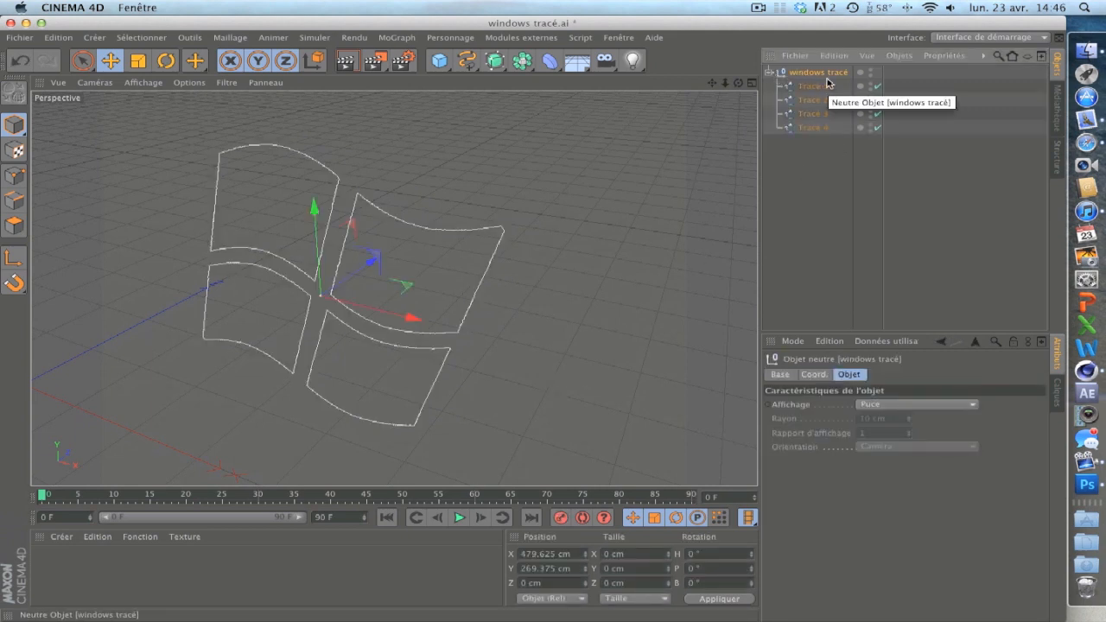
click(826, 156)
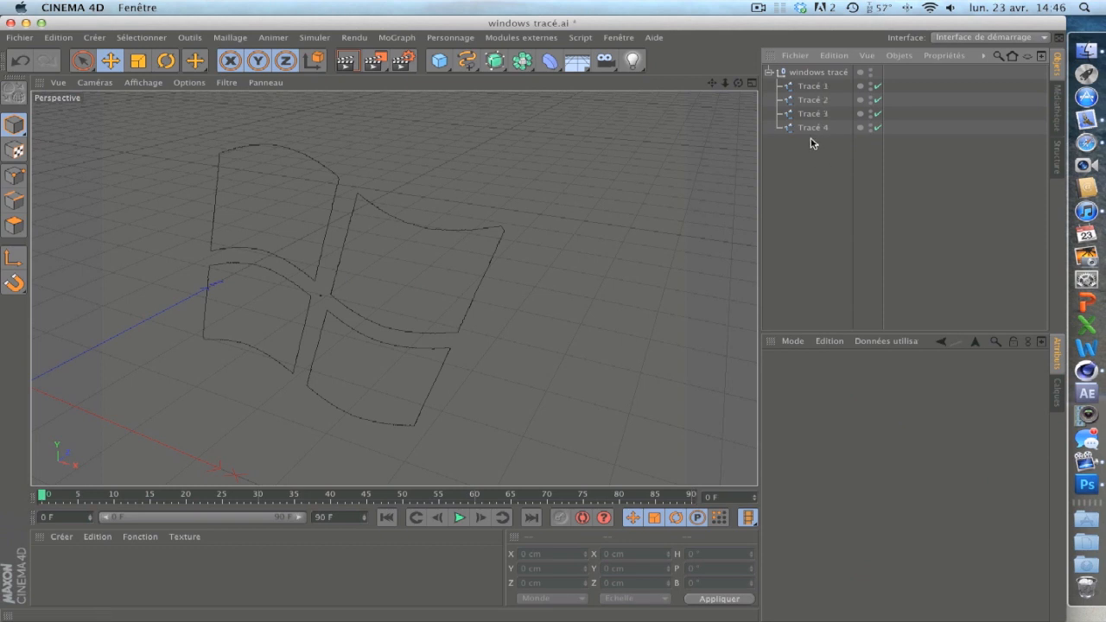
drag(806, 78, 811, 71)
click(817, 128)
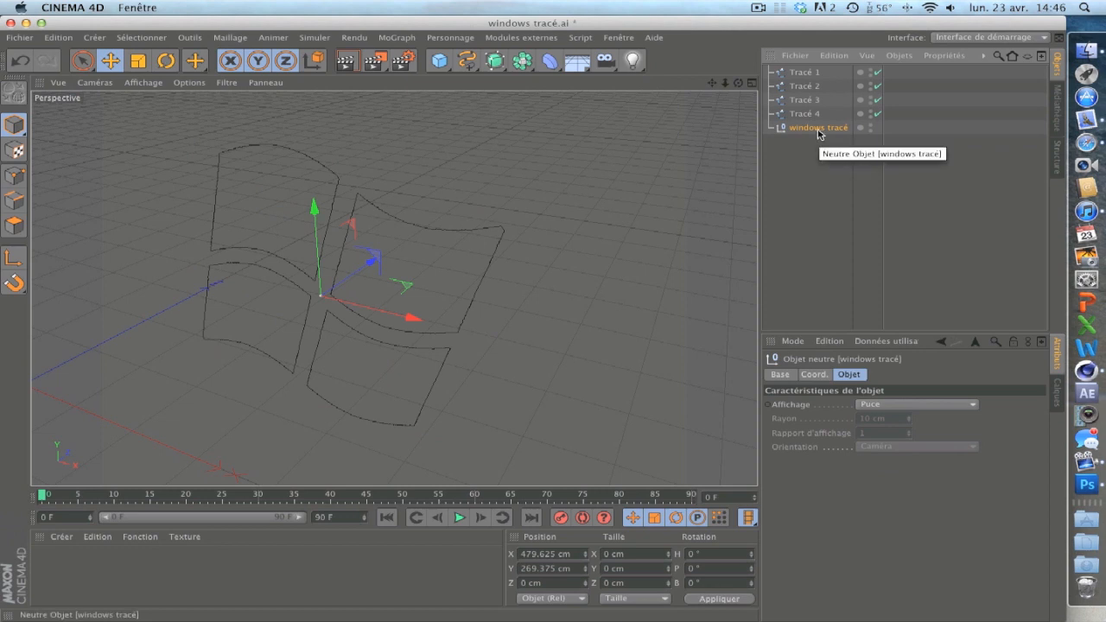
key(Delete)
Step: Add a Peau NURBS (loft) object to the scene
alt+drag(641, 215, 602, 229)
click(497, 68)
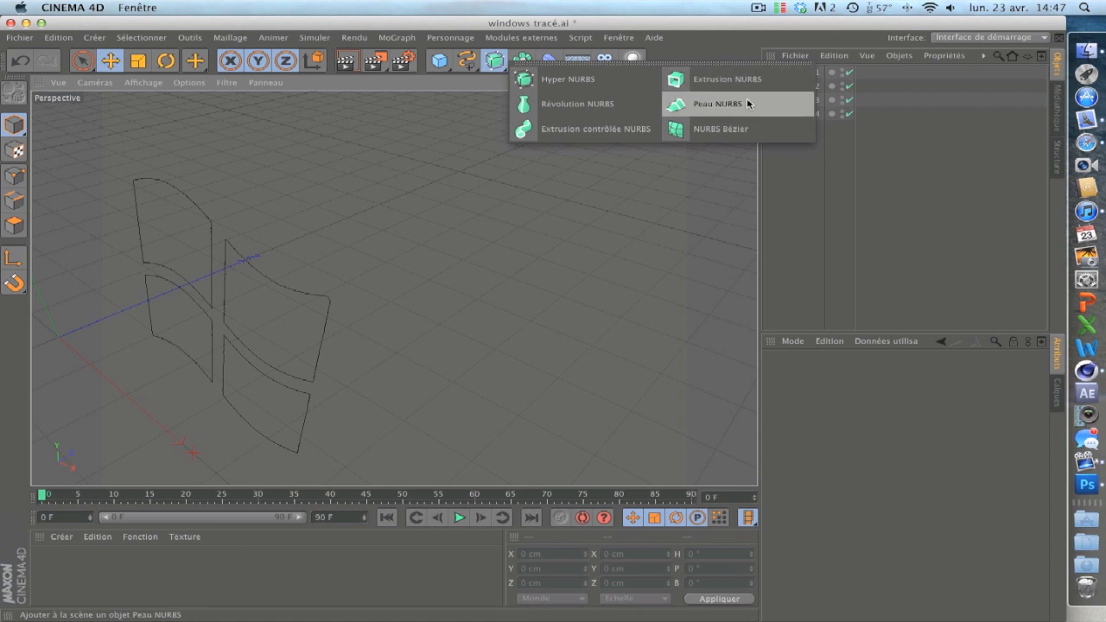
click(746, 100)
alt+drag(589, 255, 535, 269)
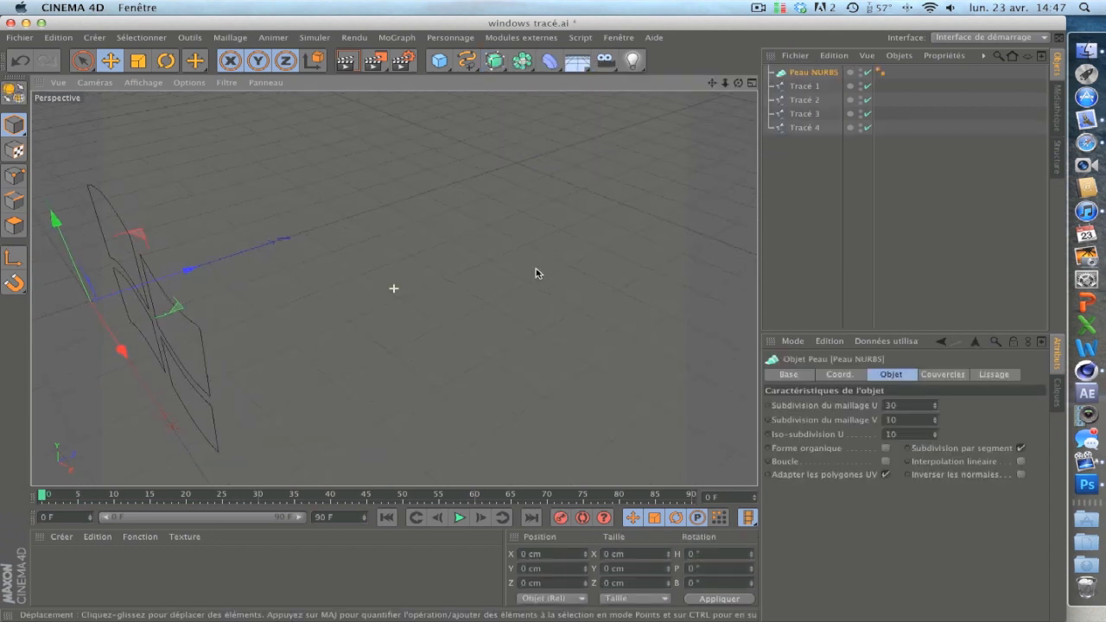
drag(711, 85, 799, 79)
alt+drag(519, 266, 605, 225)
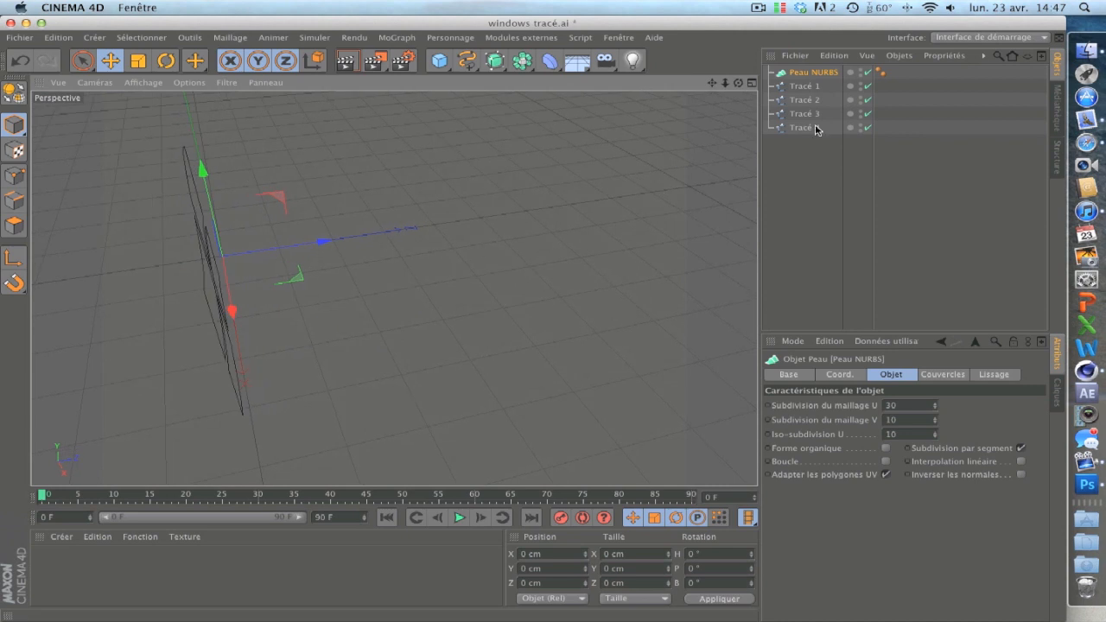
Step: Make three copies of the Peau NURBS object
click(804, 87)
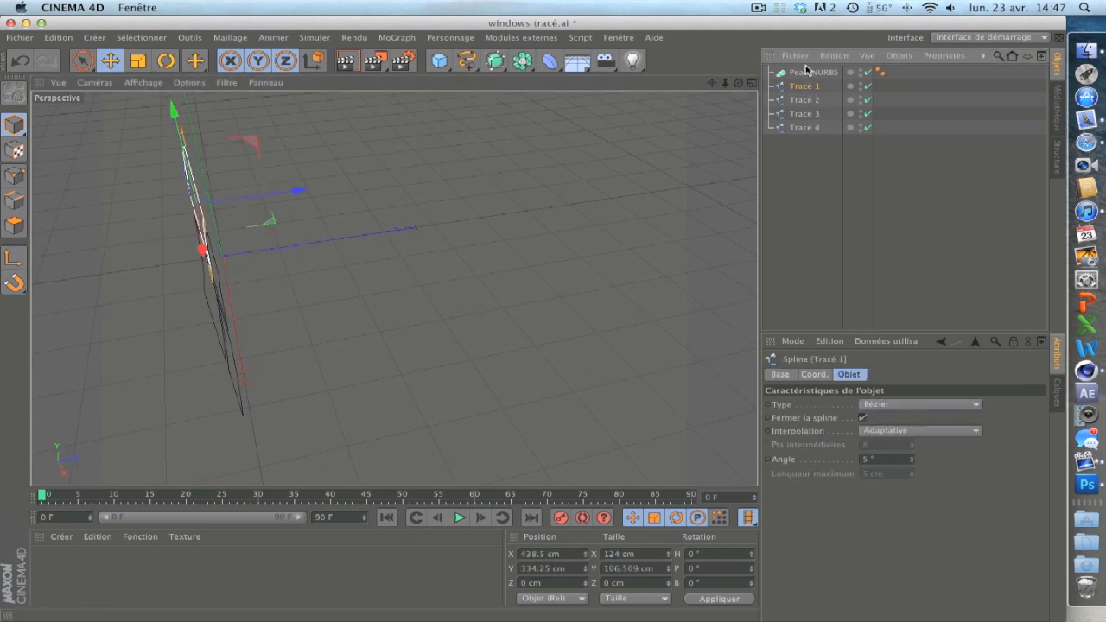
click(807, 73)
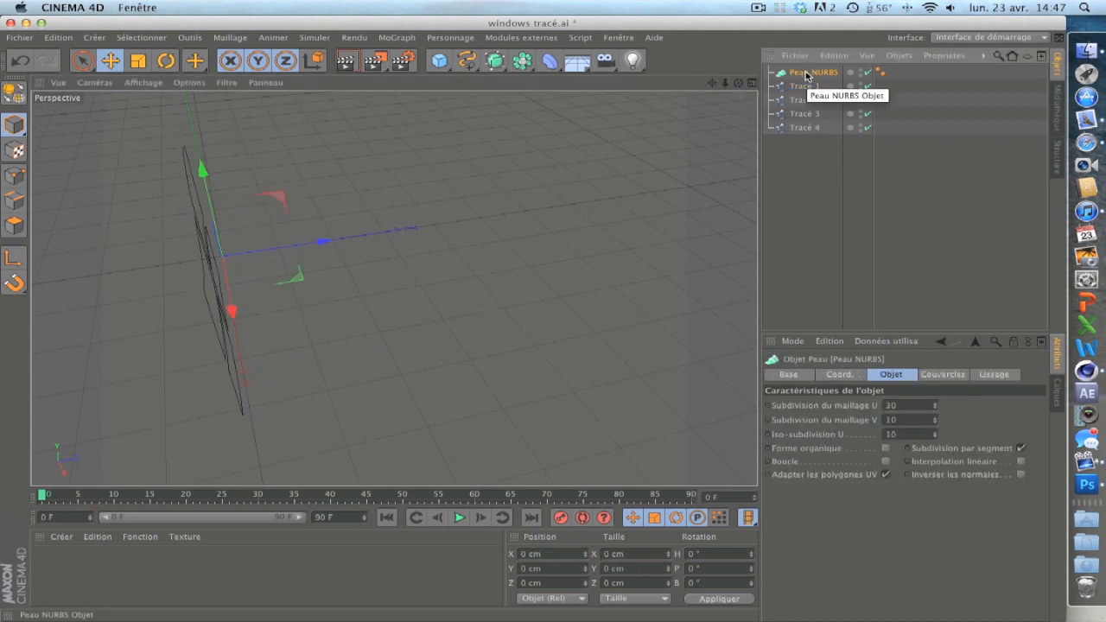
key(super+c)
key(super+v)
key(super+v)
key(super+v)
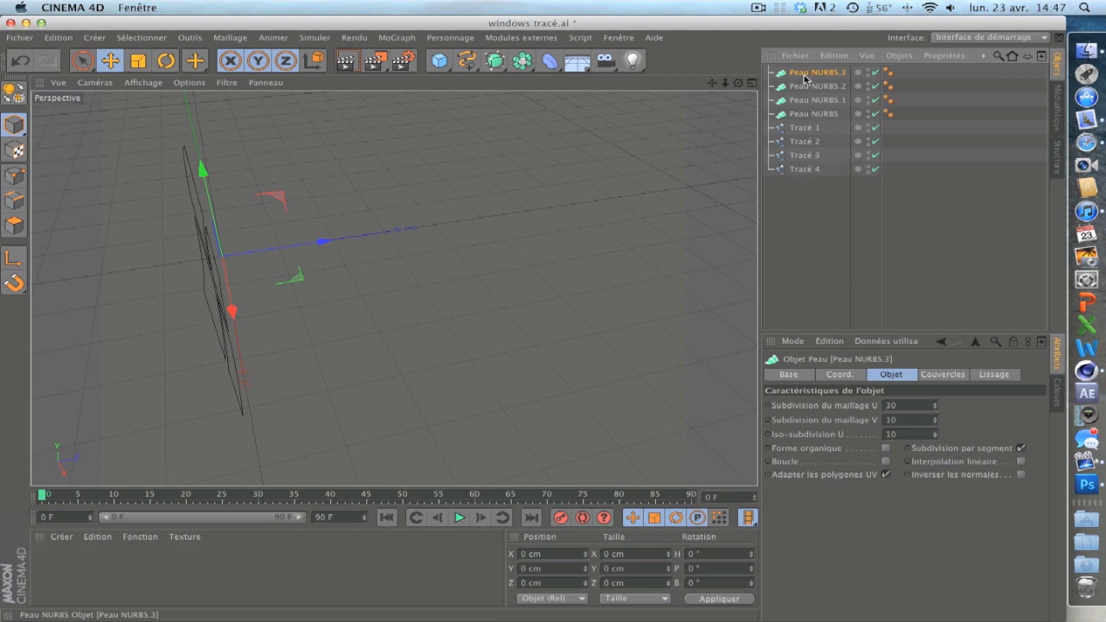
Step: Nest the Tracé 1 spline inside the original Peau NURBS object
click(821, 115)
click(819, 130)
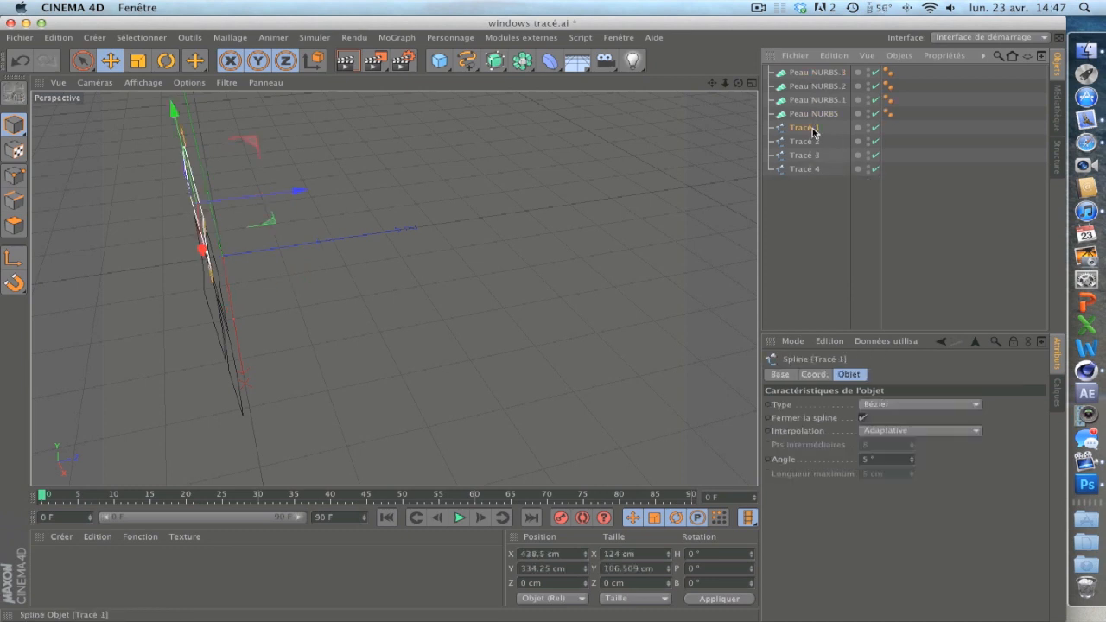
drag(819, 130, 816, 119)
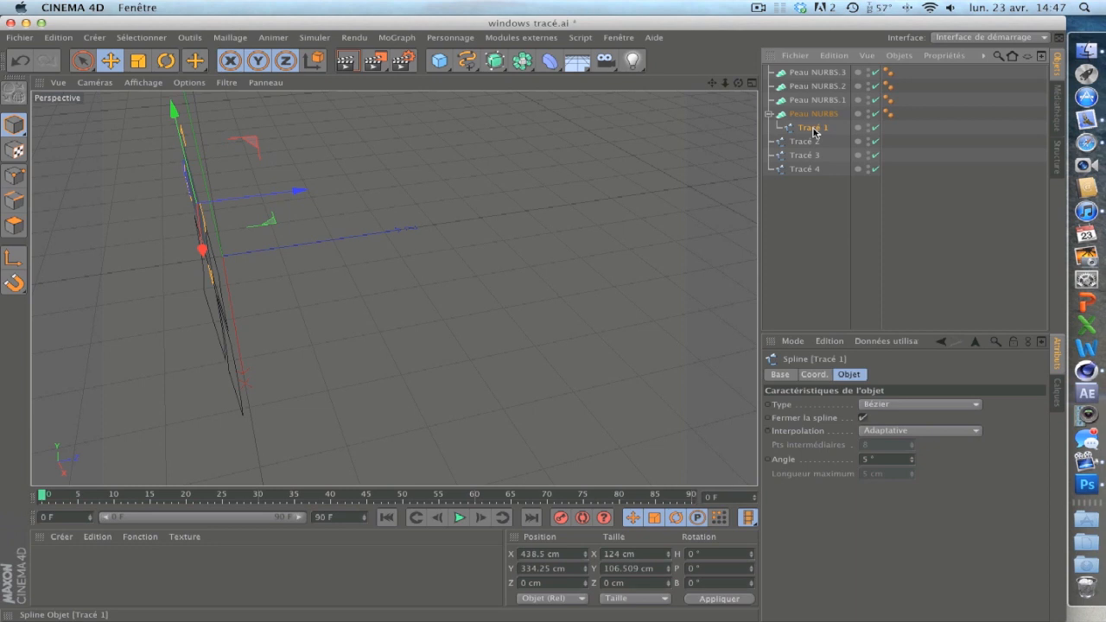
Step: Duplicate Tracé 1 inside the Peau NURBS and move the copy about 49 cm along the Z axis
key(super+v)
drag(821, 128, 819, 126)
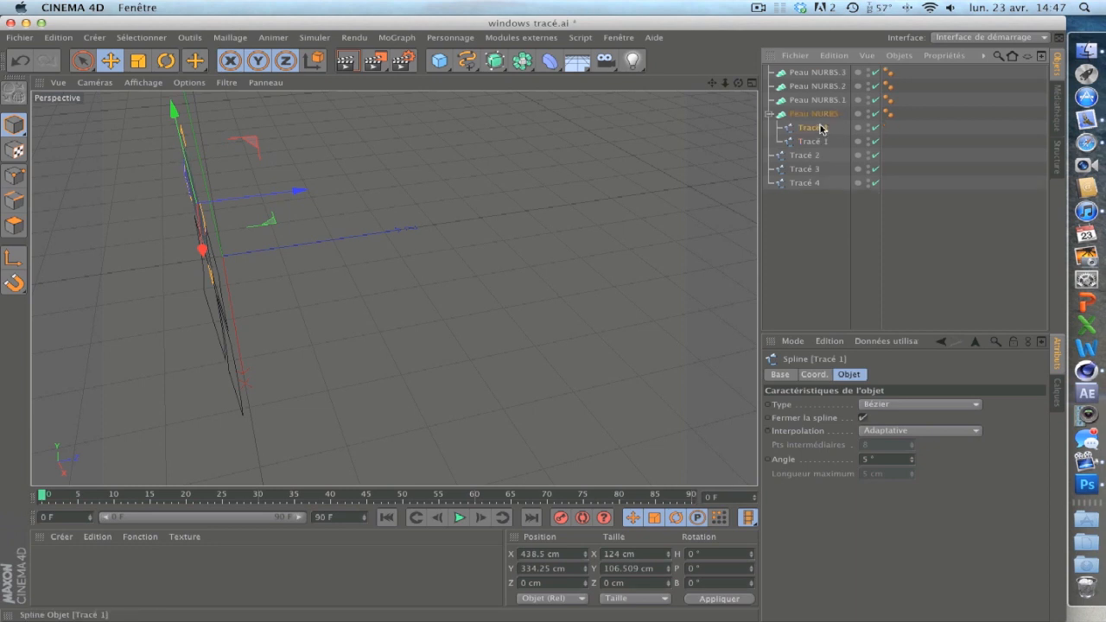
drag(299, 187, 357, 188)
alt+drag(296, 248, 325, 224)
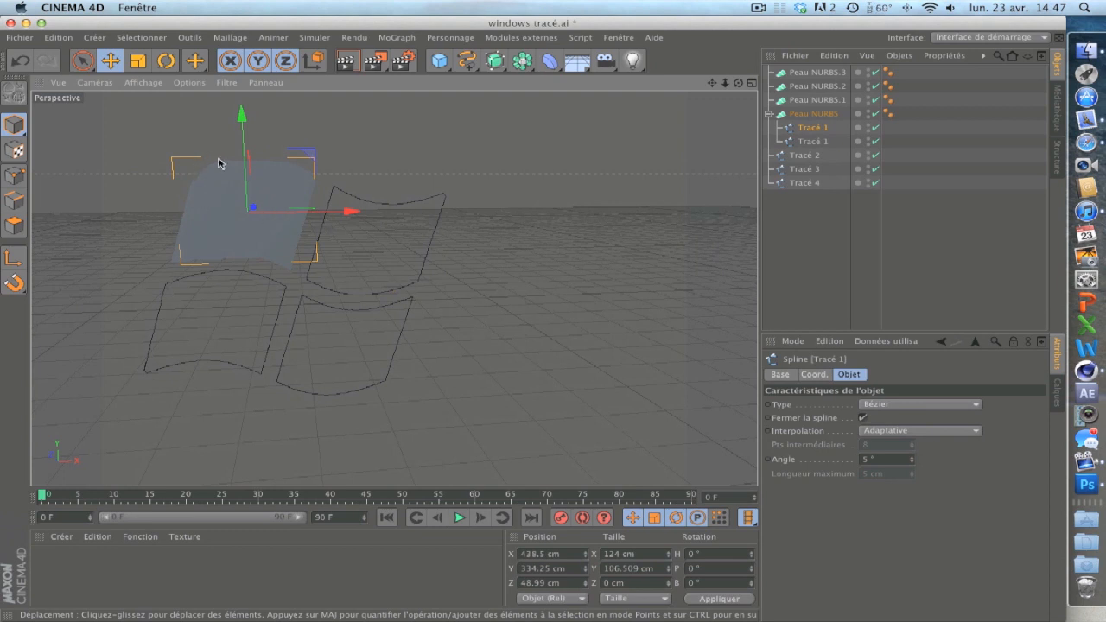
Step: Set the Peau NURBS object's U mesh subdivision to 100, and raise it further to 173
click(817, 113)
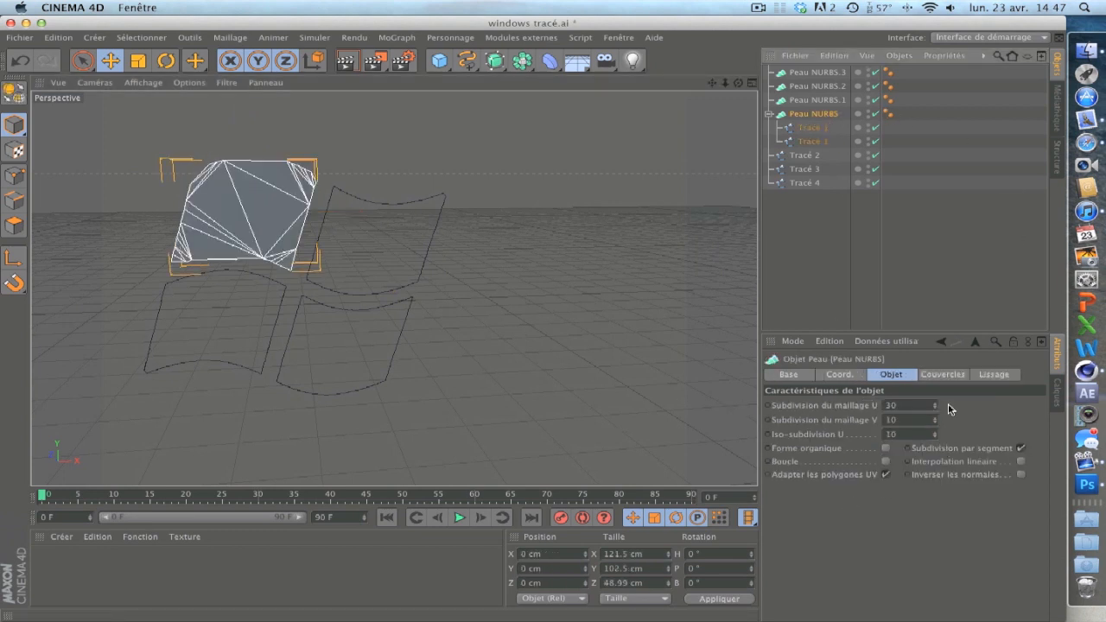
drag(918, 408, 871, 406)
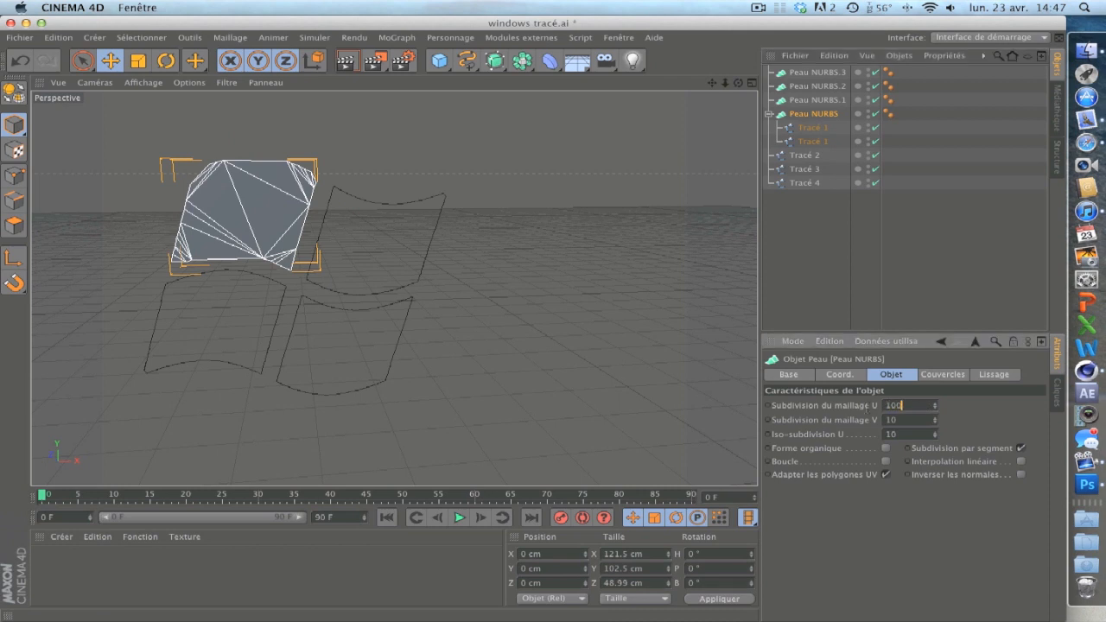
text(100)
key(Return)
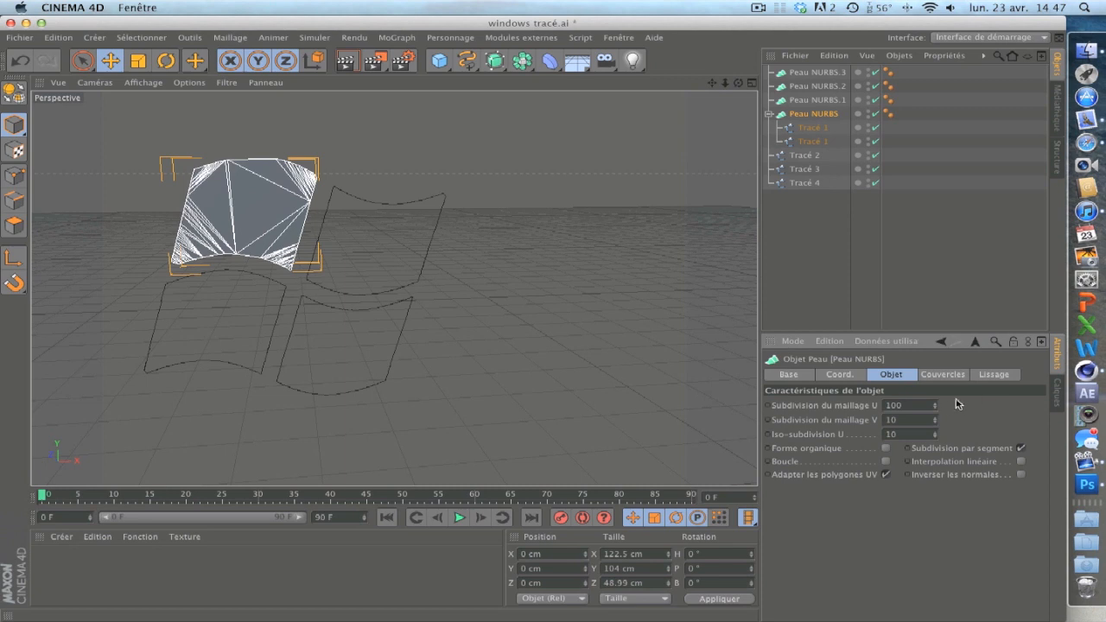
mouse_move(938, 412)
mouse_down()
mouse_move(938, 385)
mouse_move(937, 401)
mouse_up()
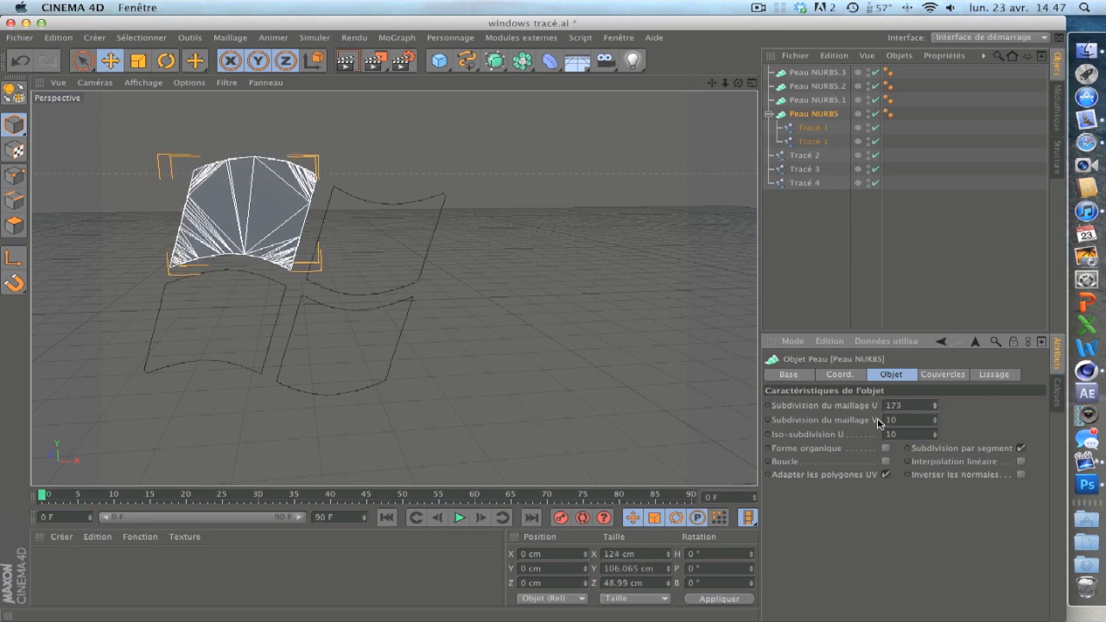
click(593, 361)
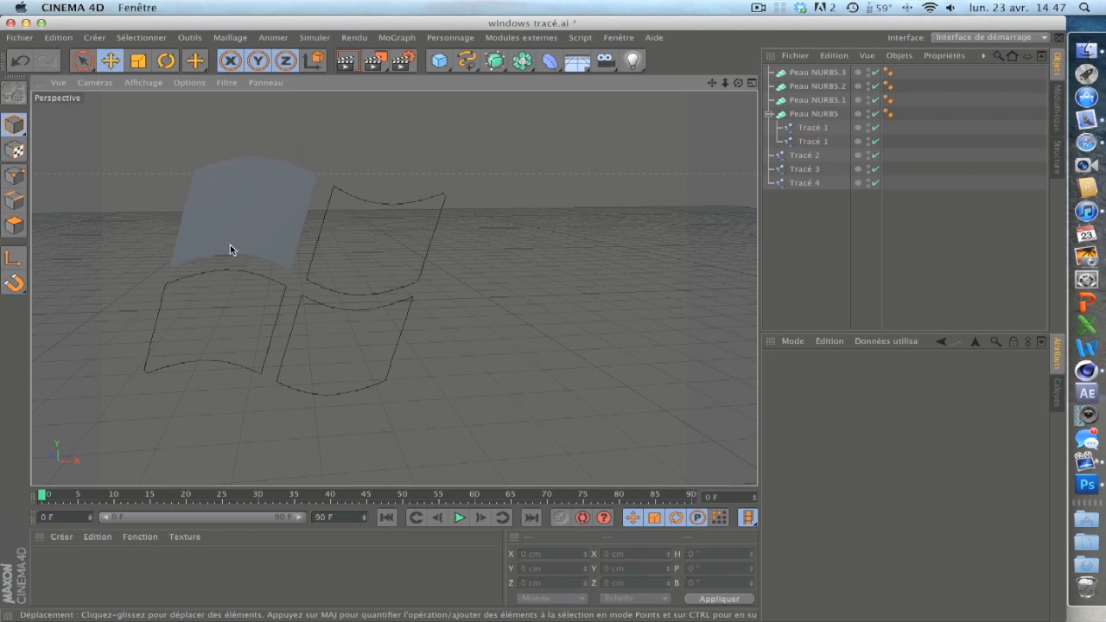
mouse_move(268, 313)
alt+mouse_down()
mouse_move(309, 344)
mouse_move(457, 356)
mouse_move(225, 329)
mouse_move(230, 279)
mouse_move(296, 299)
mouse_move(383, 357)
mouse_move(462, 383)
mouse_move(253, 397)
mouse_move(299, 390)
mouse_move(398, 331)
mouse_move(286, 348)
alt+mouse_up()
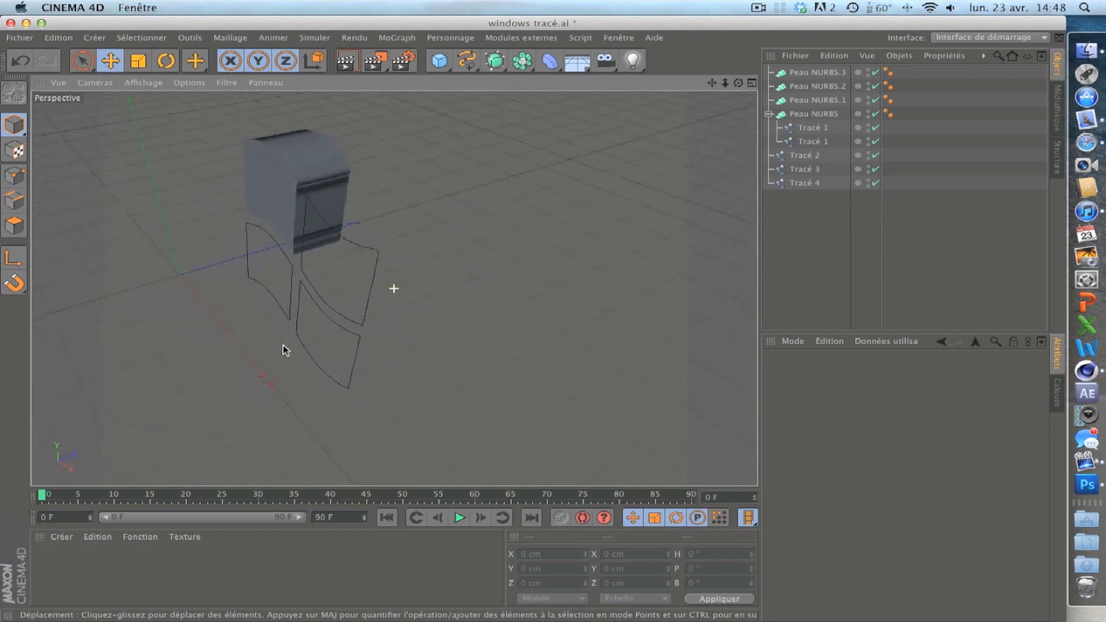
Step: Collapse the Peau NURBS holding Tracé 1 and delete the three empty Peau NURBS copies
click(812, 128)
click(814, 154)
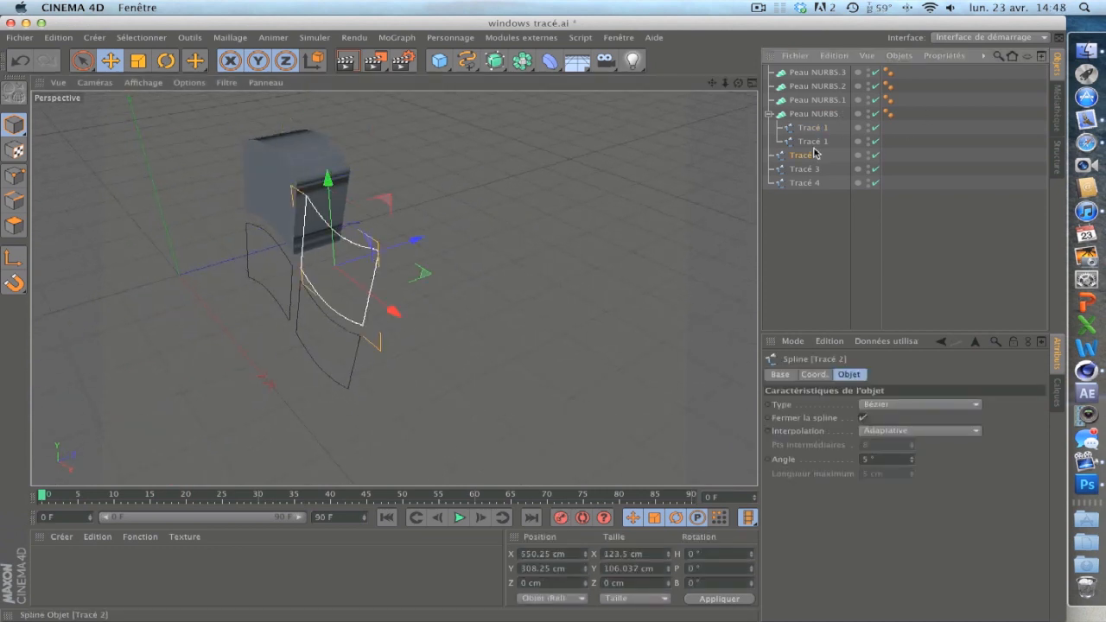
click(771, 115)
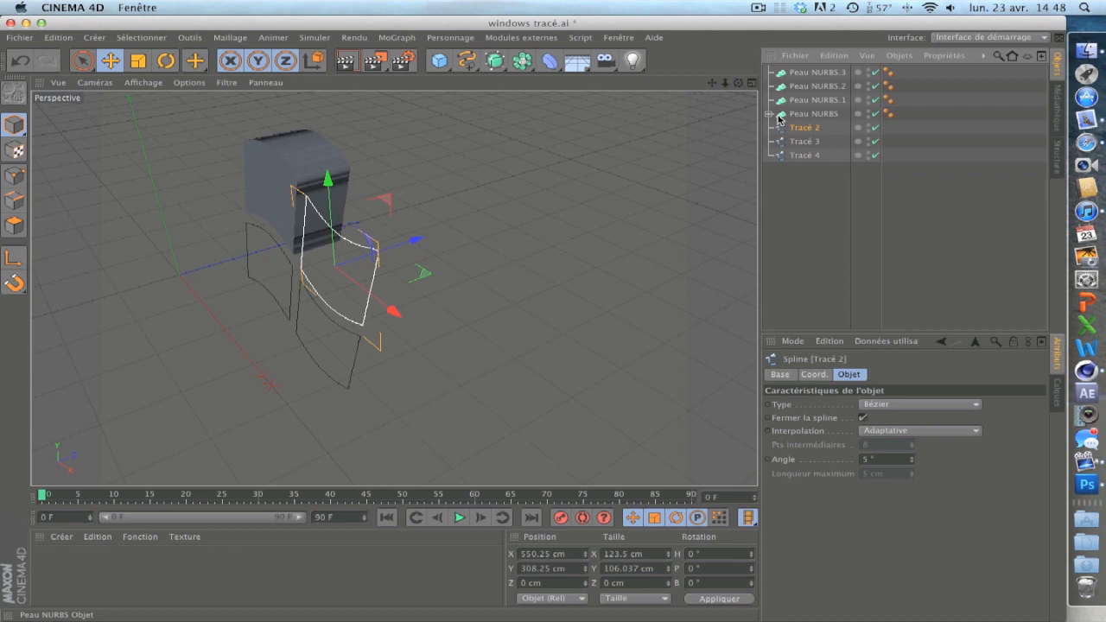
click(817, 100)
key(Delete)
click(828, 88)
key(Delete)
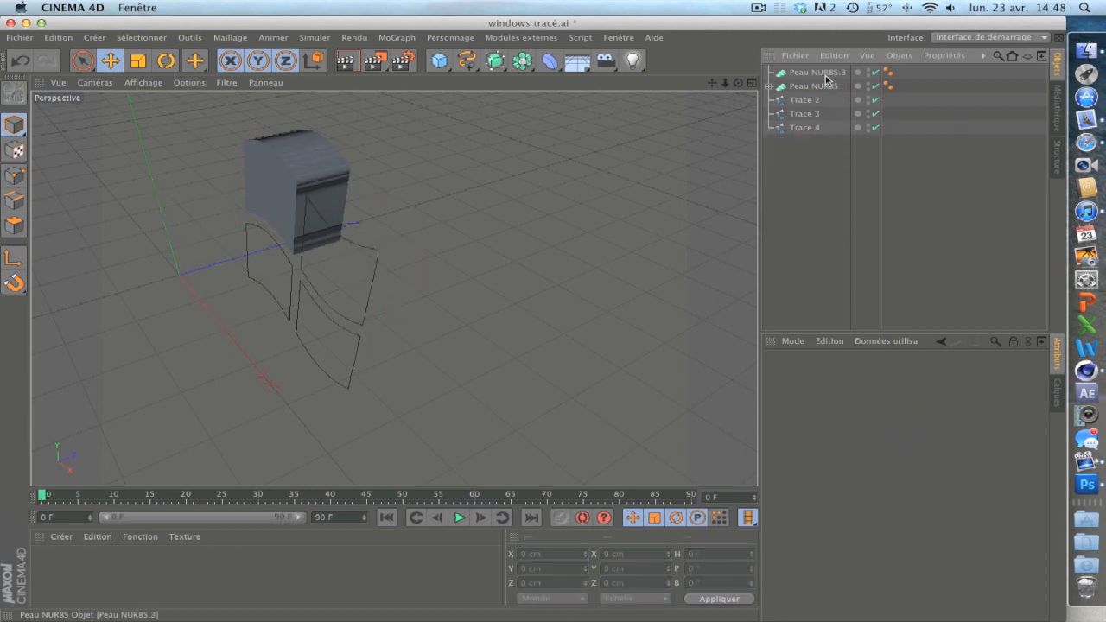
click(827, 75)
key(Delete)
Step: Add an Extrusion NURBS object and nest the Tracé 2 spline inside it
drag(506, 67, 697, 90)
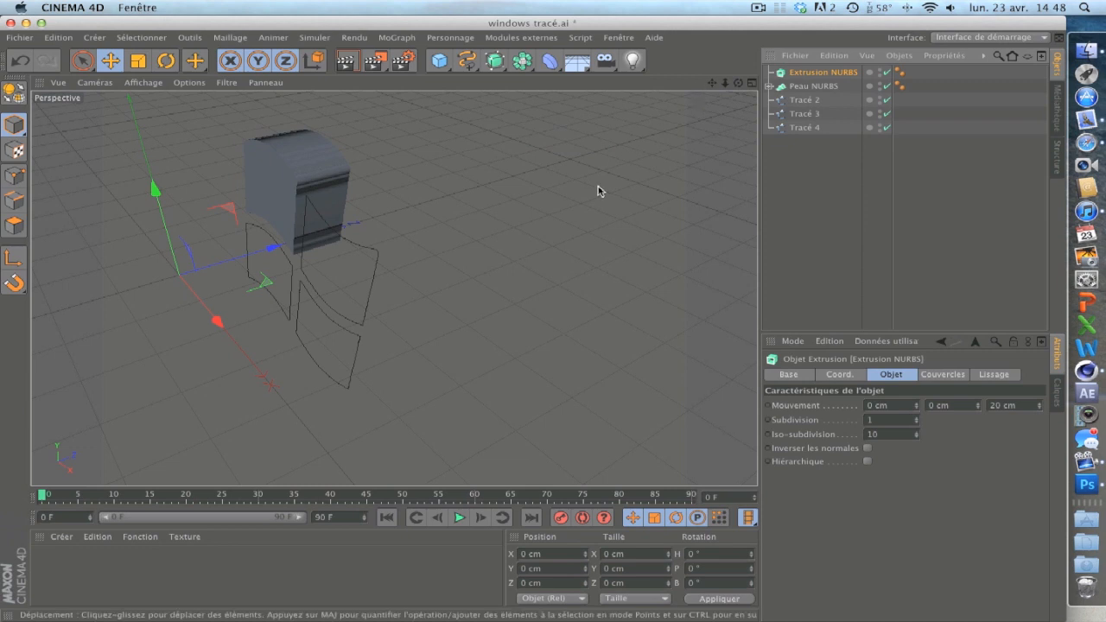
click(804, 100)
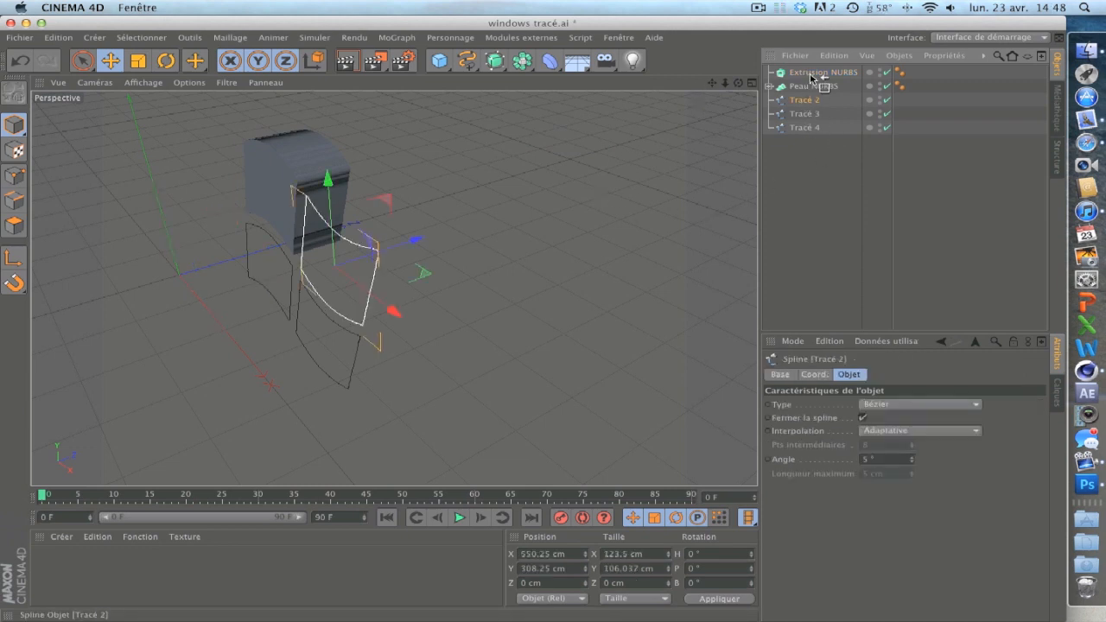
drag(813, 76, 814, 74)
Step: Increase the Extrusion NURBS object's extrusion depth along the Z axis
alt+drag(438, 288, 247, 325)
click(815, 376)
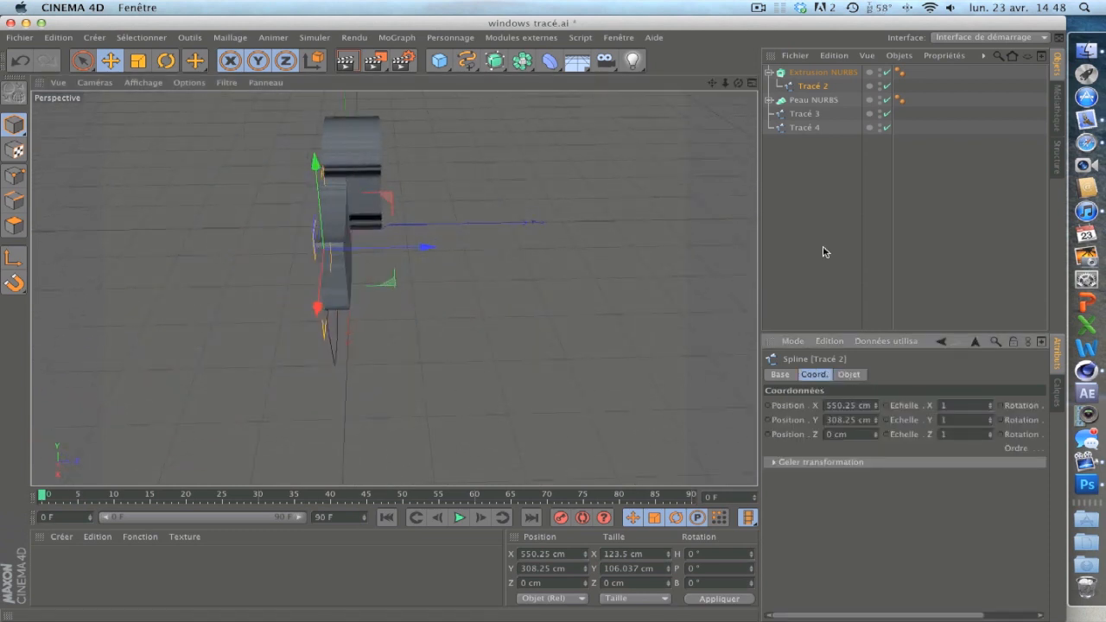
click(805, 72)
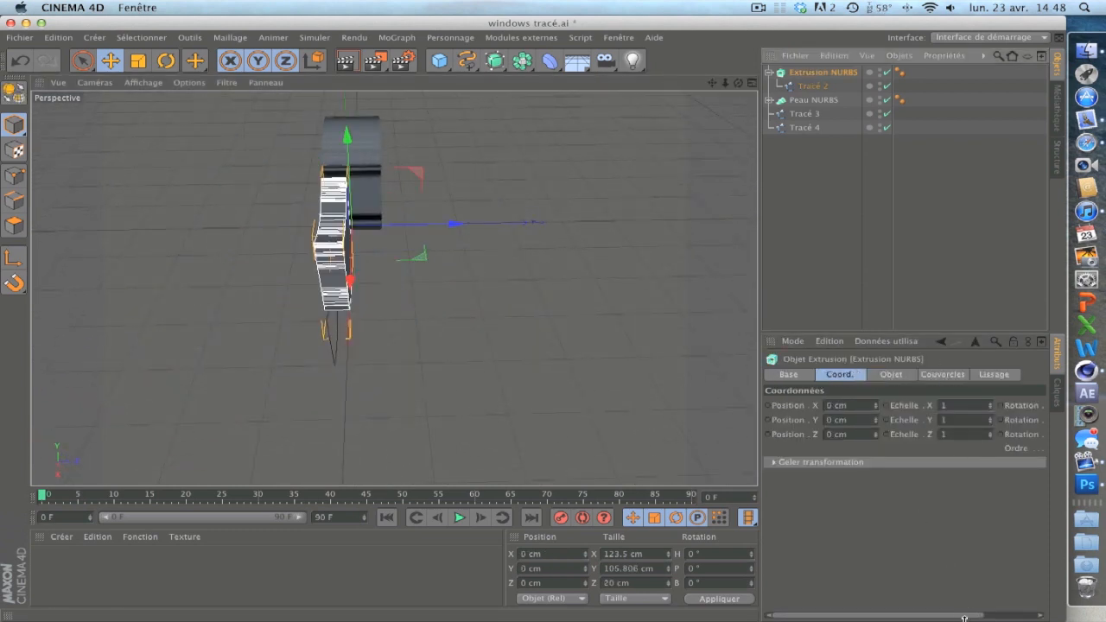
scroll(1000, 528, right, 3)
click(894, 377)
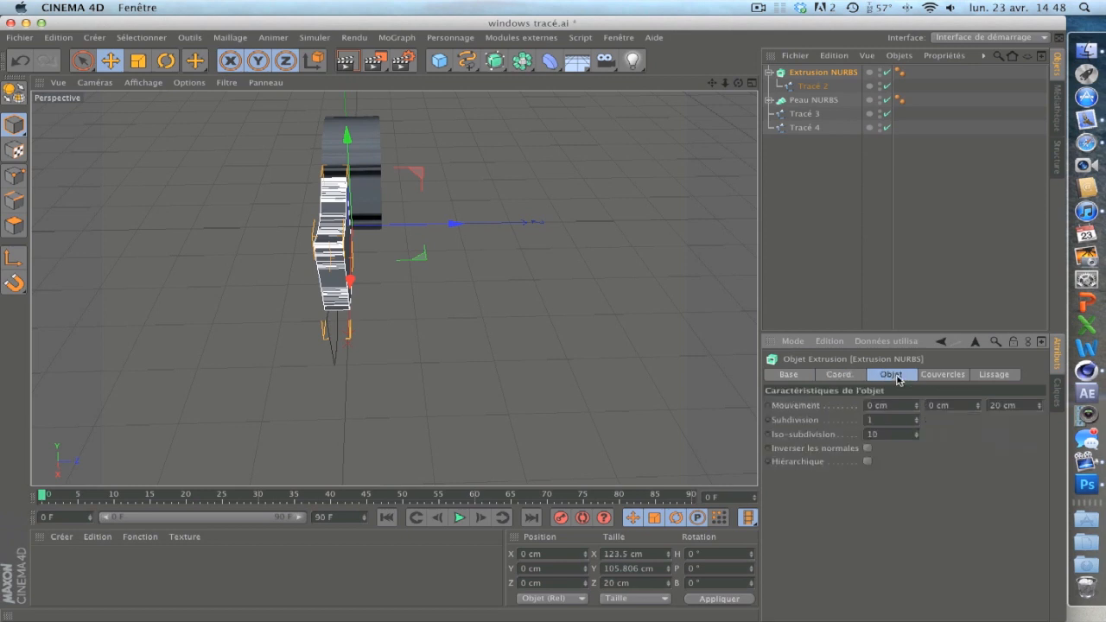
drag(1040, 407, 1039, 380)
Step: Render the active view to compare the Peau NURBS pane with the Extrusion NURBS pane
alt+drag(510, 440, 424, 269)
click(489, 358)
alt+drag(394, 333, 455, 178)
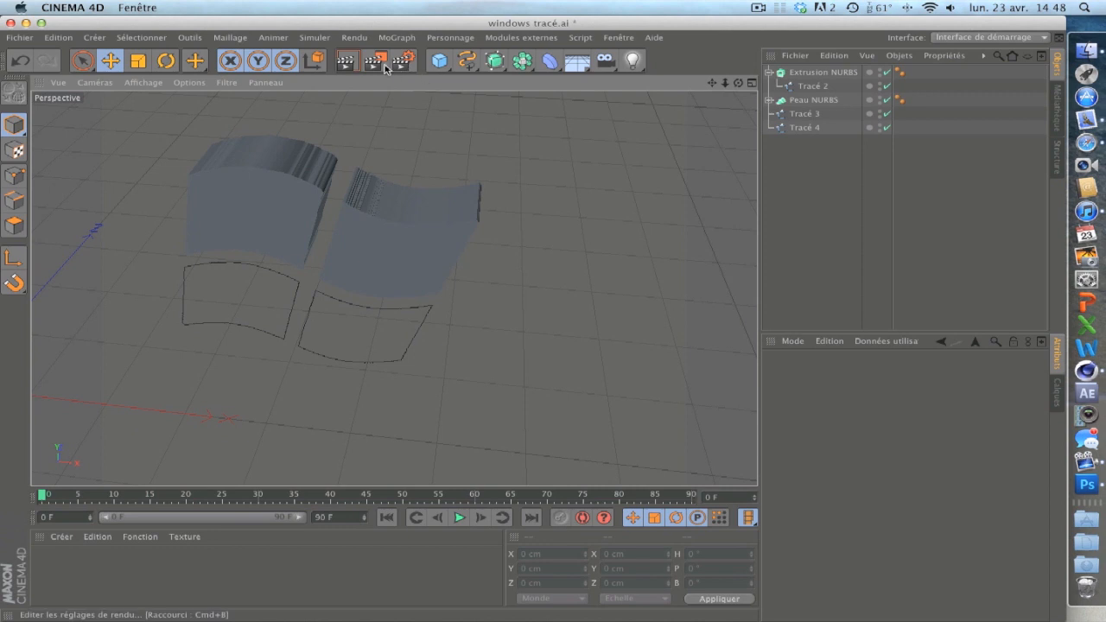
click(346, 60)
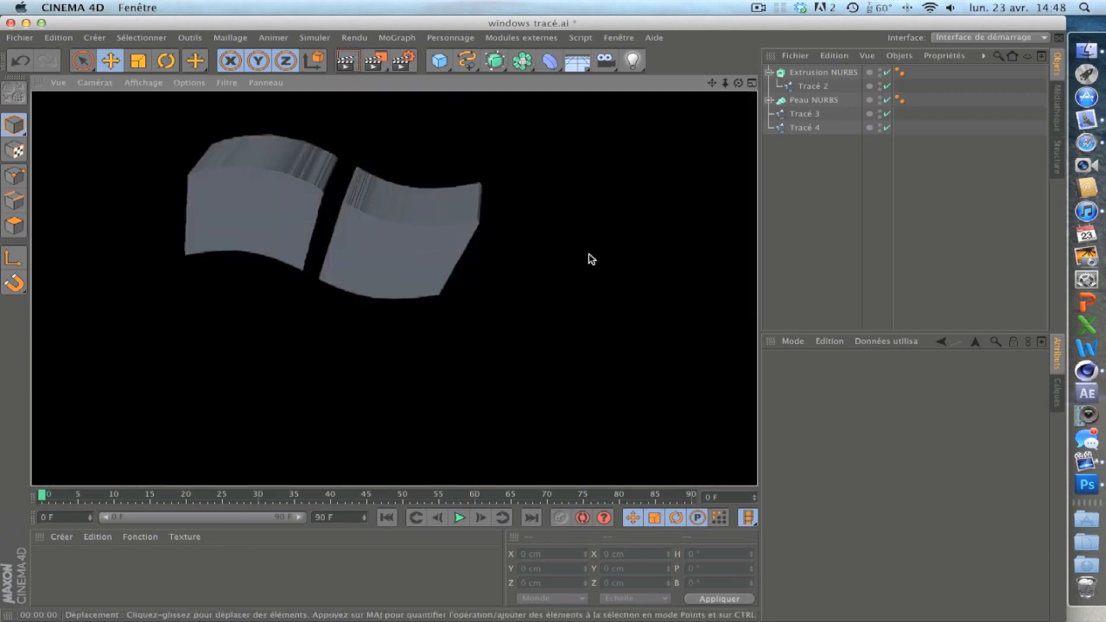
click(349, 209)
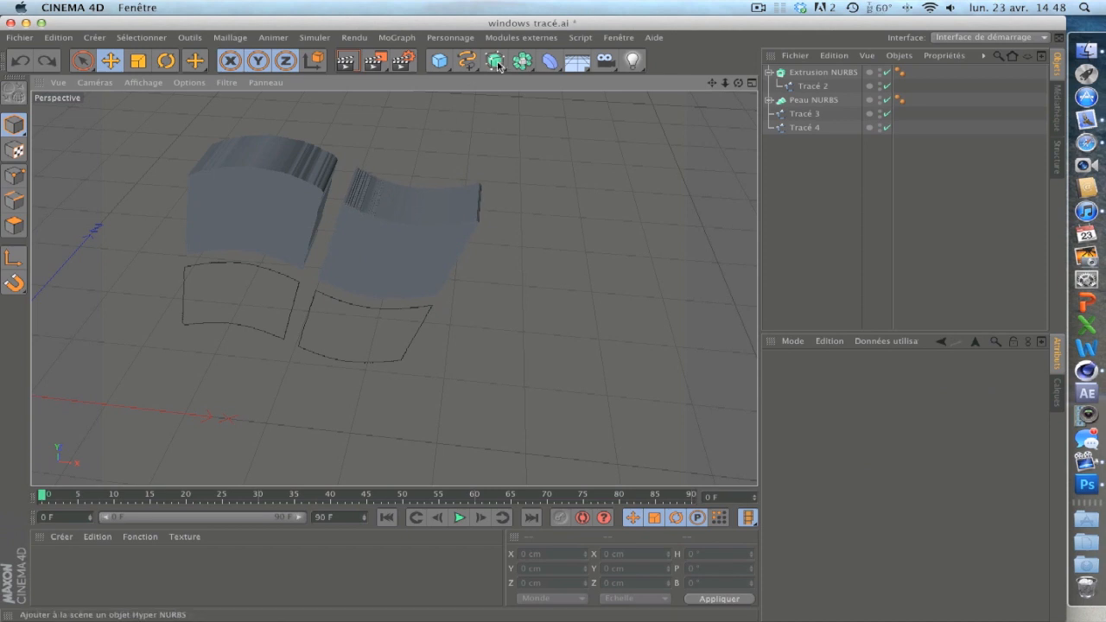
click(345, 60)
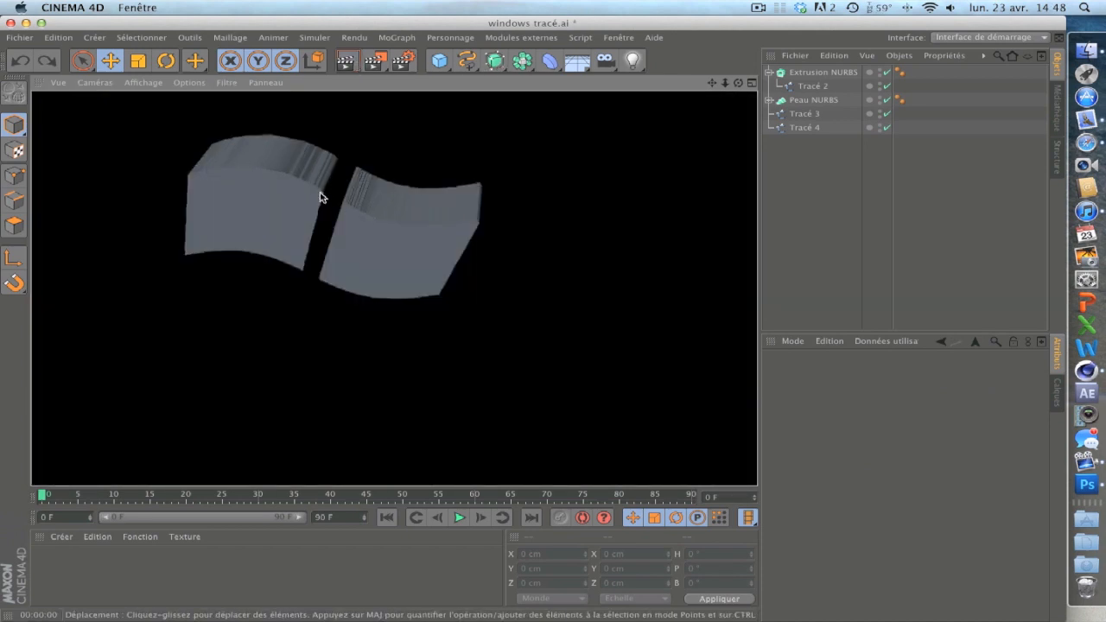
click(519, 191)
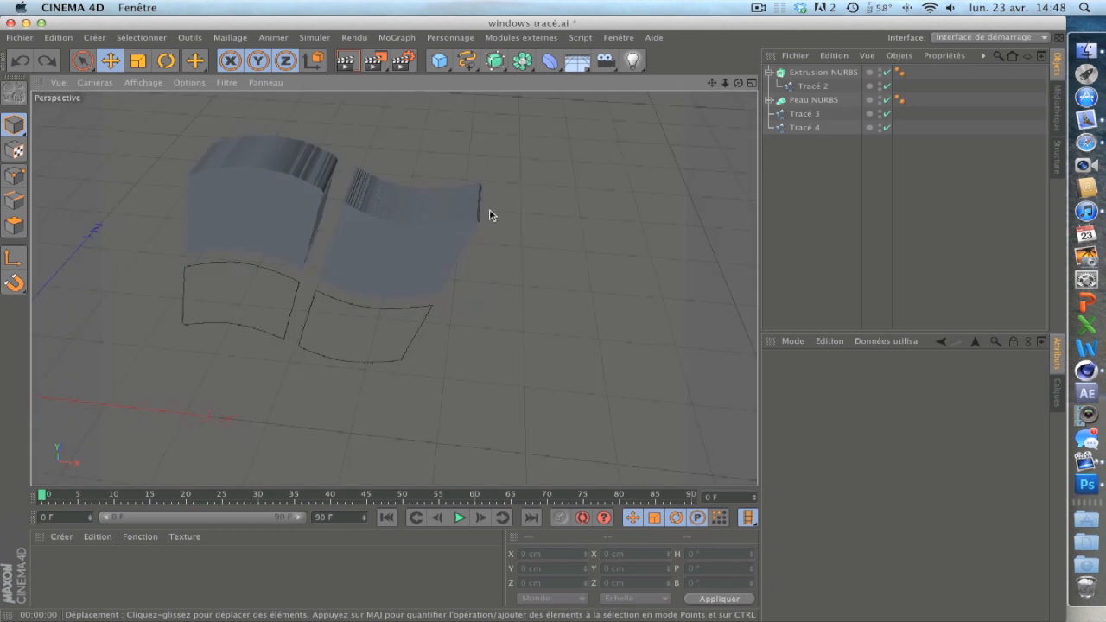
Step: Delete every object in the Windows logo scene and minimize the window to return to the desktop
scroll(489, 215, down, 2)
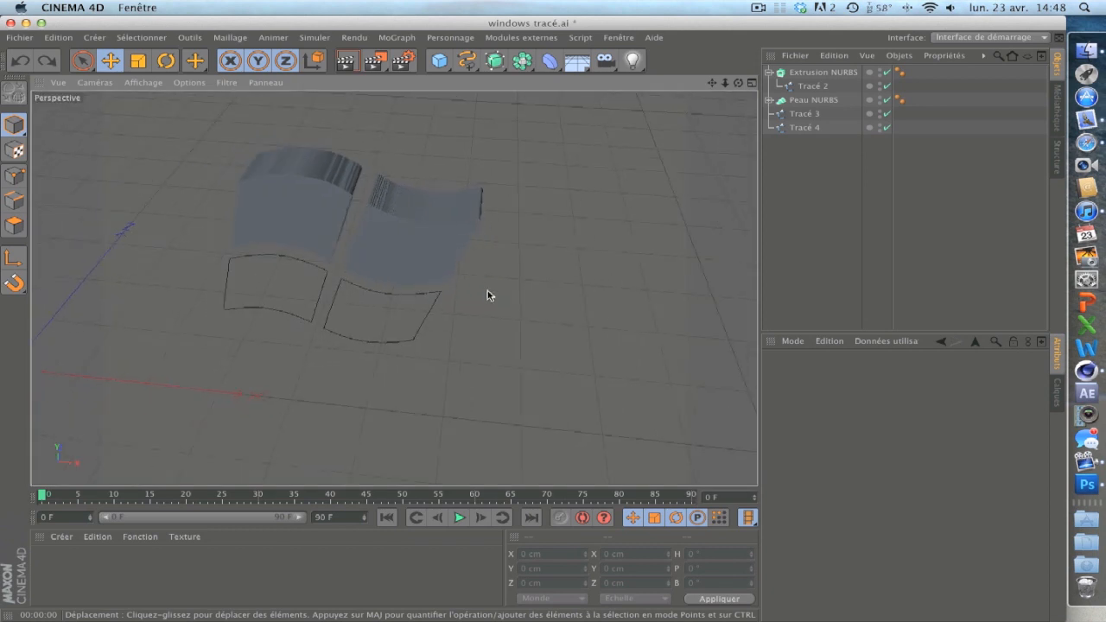
alt+drag(488, 291, 444, 227)
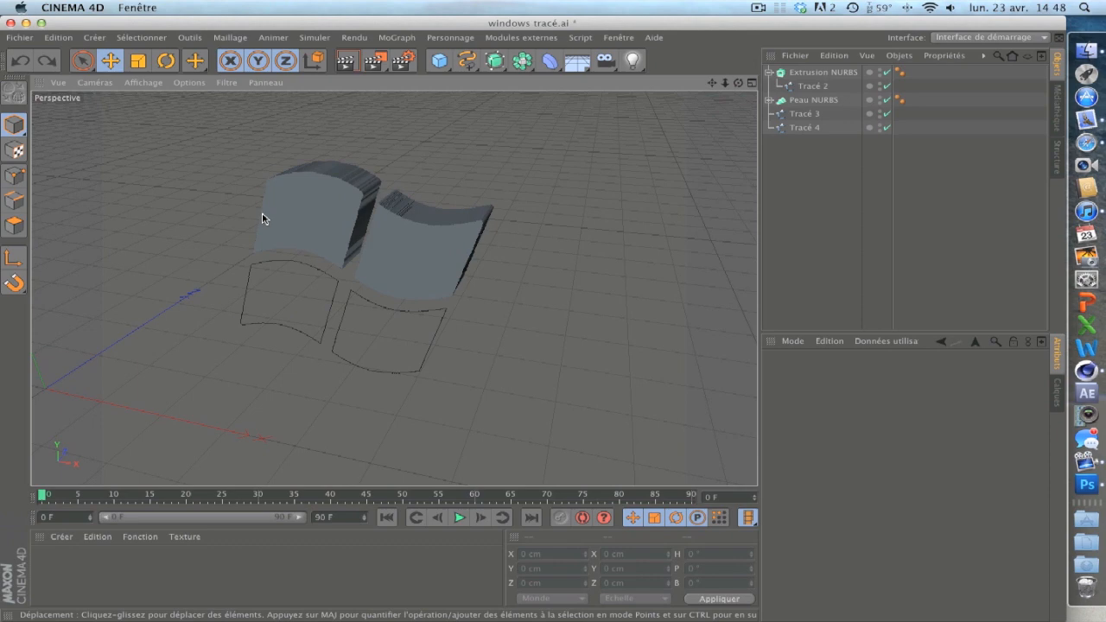
key(ctrl+a)
key(Delete)
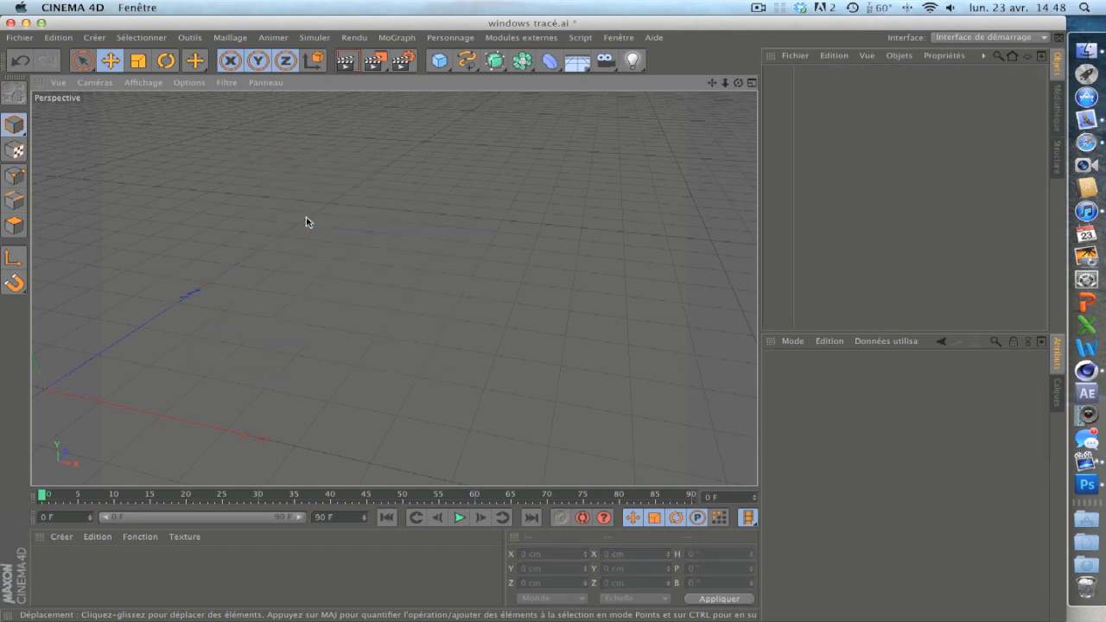
click(26, 24)
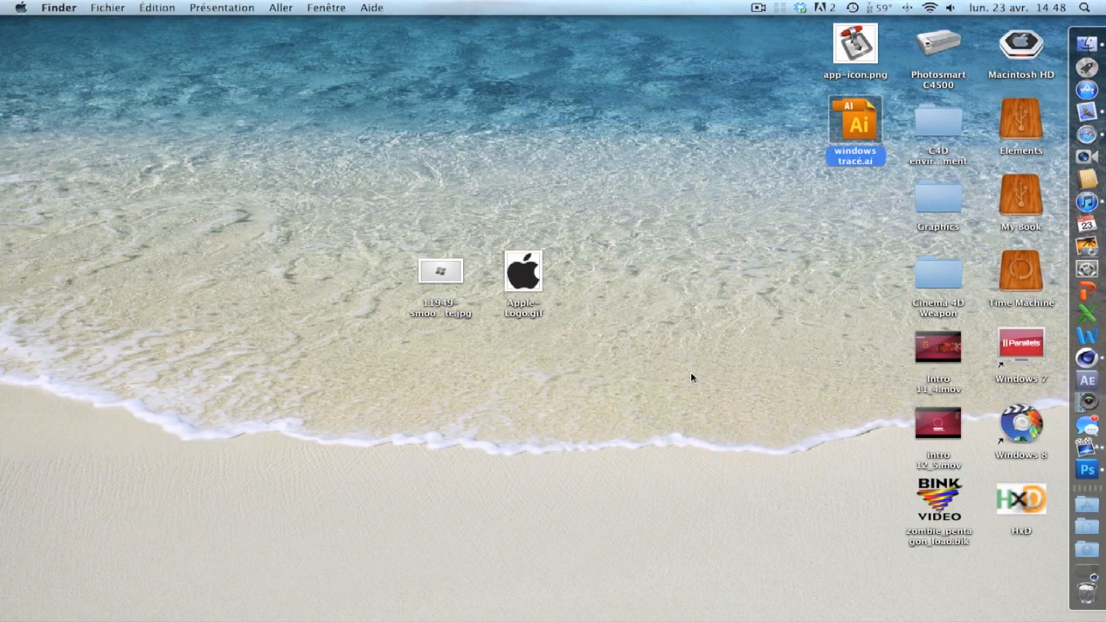
Step: Preview Apple-Logo.gif on the desktop and open it in Photoshop
click(524, 313)
key(space)
key(space)
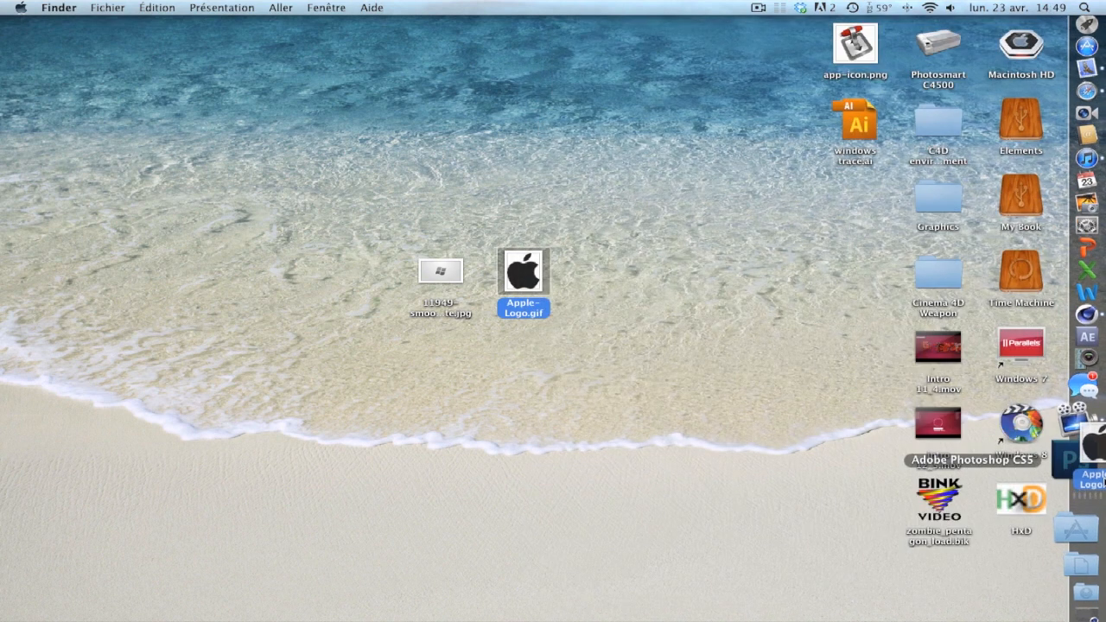
click(1087, 469)
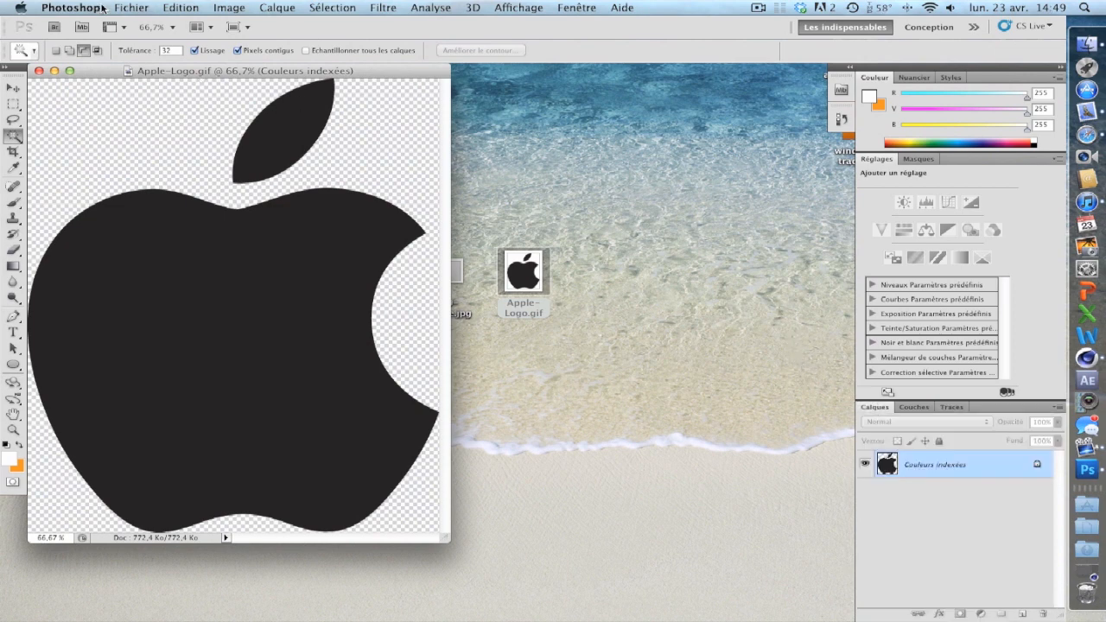
Step: Select the black apple body and add its leaf to the selection with the Magic Wand
drag(184, 80, 370, 83)
click(432, 297)
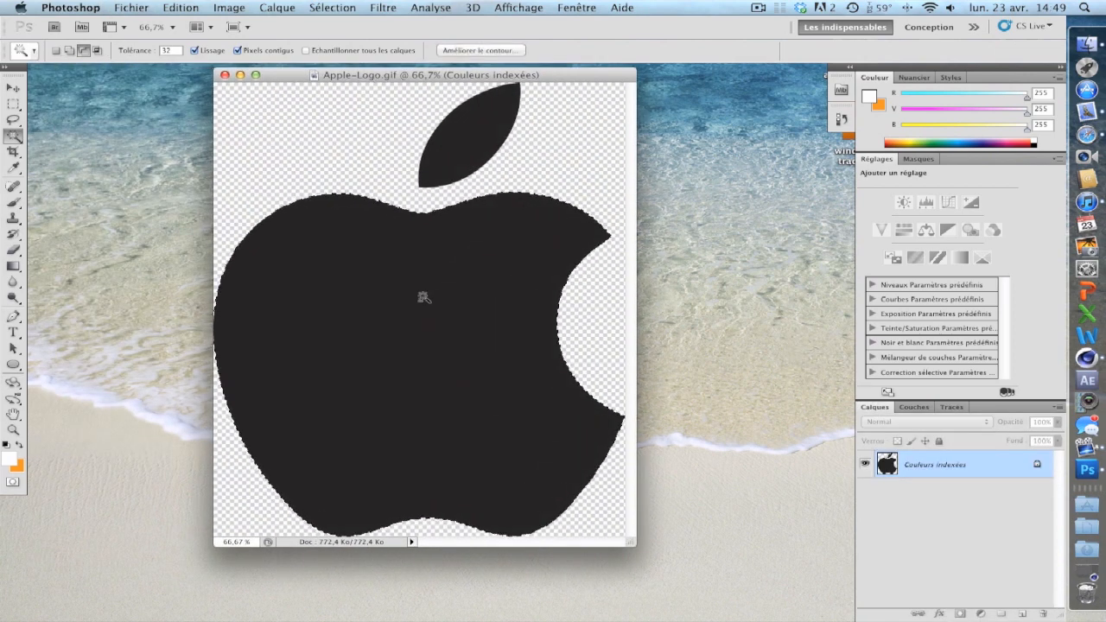
shift+click(459, 161)
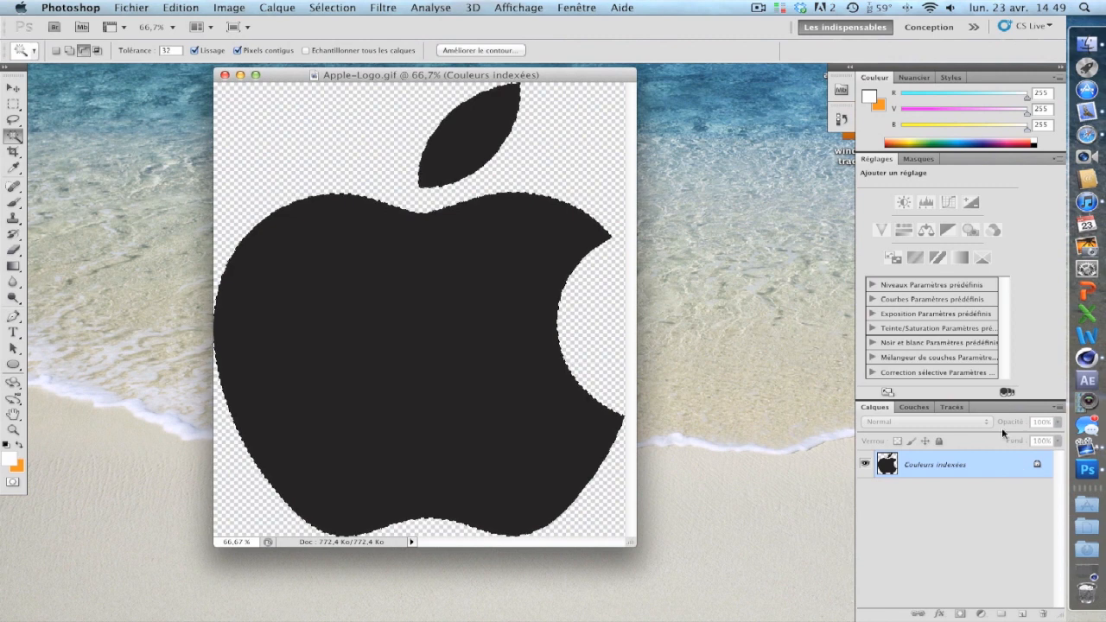
Step: Convert the apple selection into a work path
click(951, 407)
click(1059, 406)
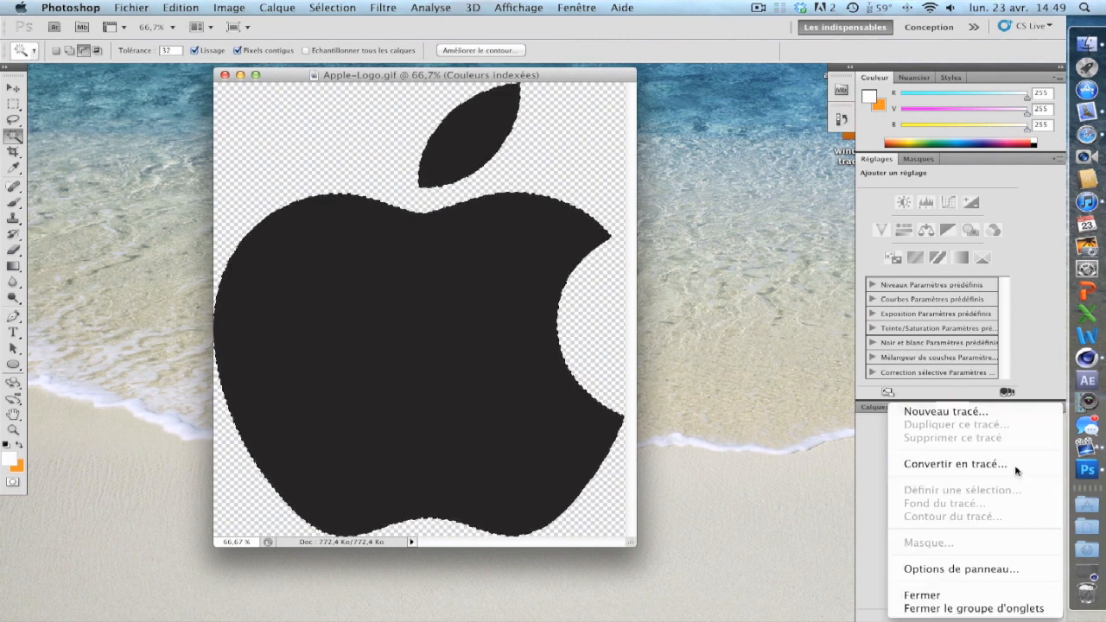
click(1015, 465)
click(591, 304)
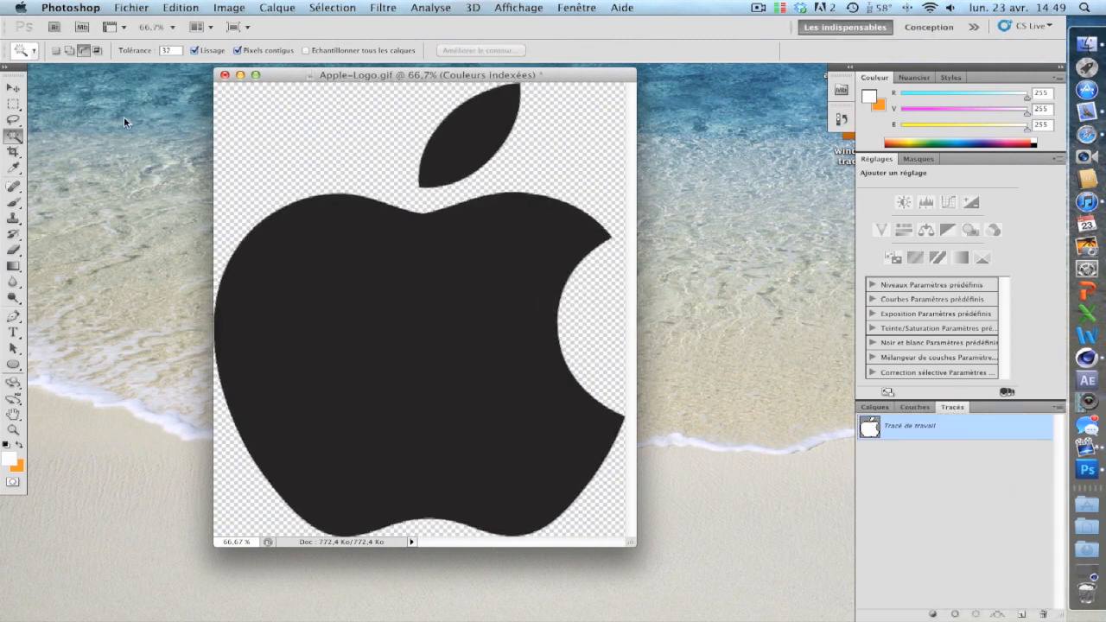
Step: Export the work path to Illustrator format on the desktop as Apple-Logo.ai
click(131, 7)
mouse_move(388, 330)
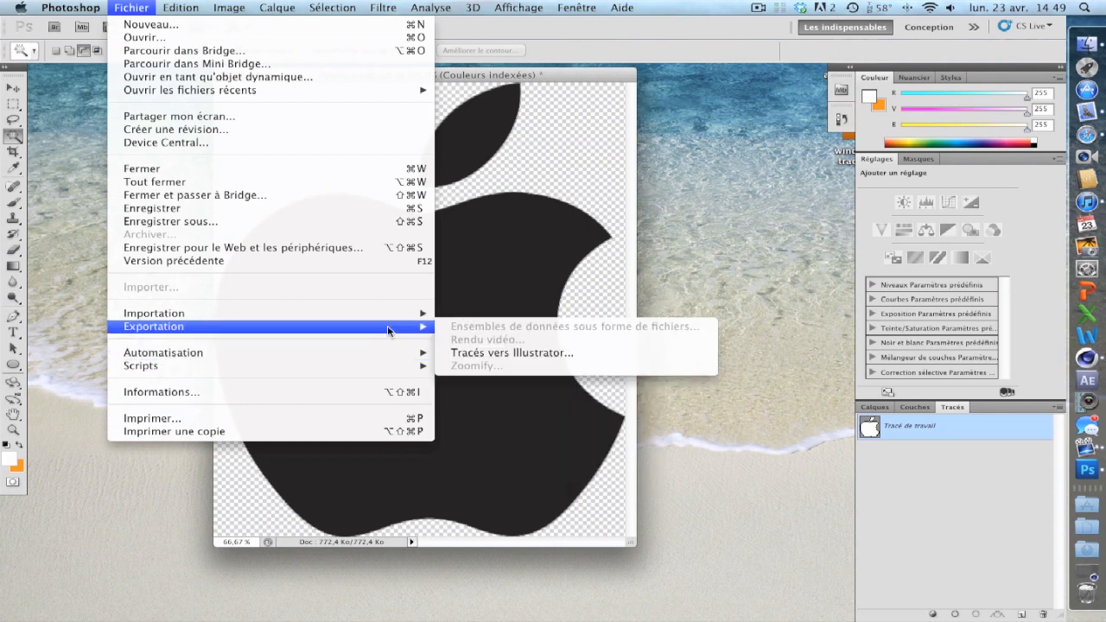
click(563, 353)
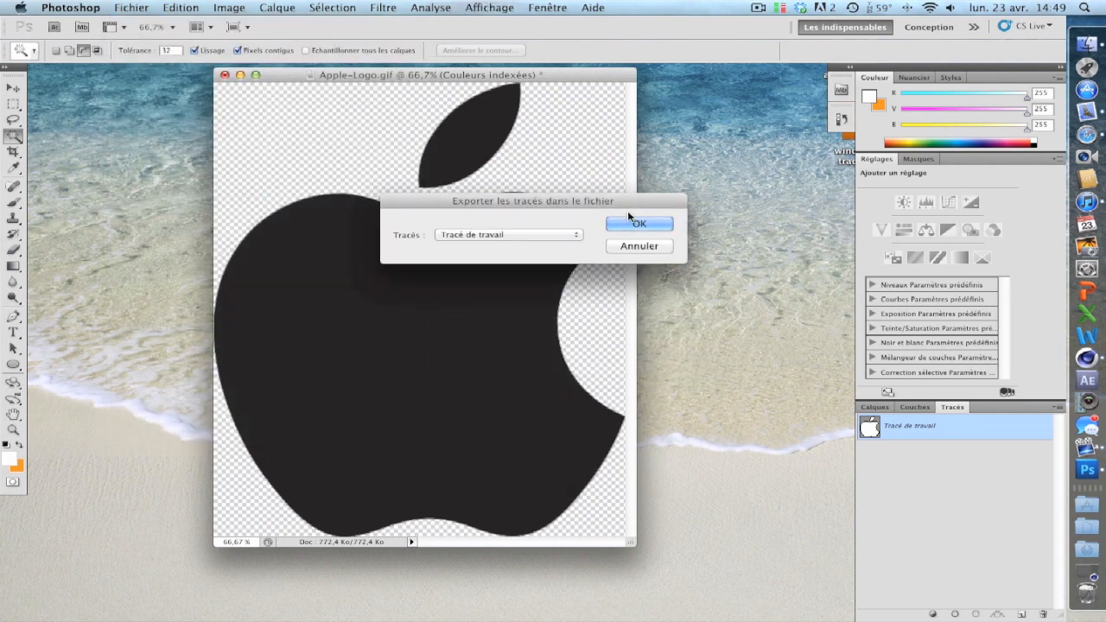
click(631, 222)
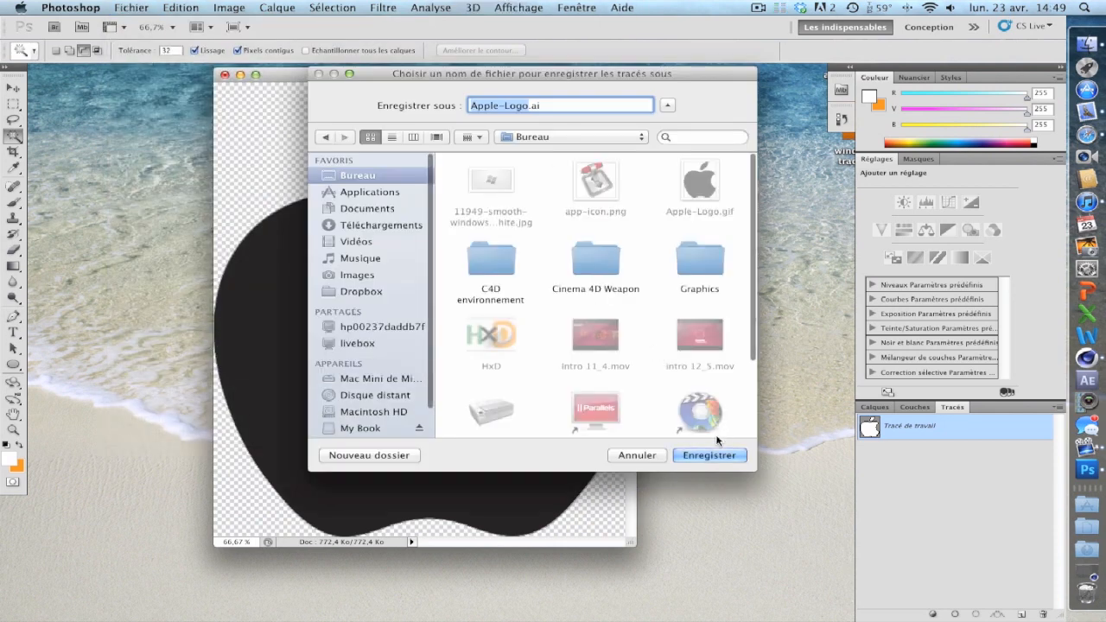
click(708, 455)
Step: Close the Apple-Logo.gif image without saving it
click(228, 76)
click(488, 229)
click(796, 268)
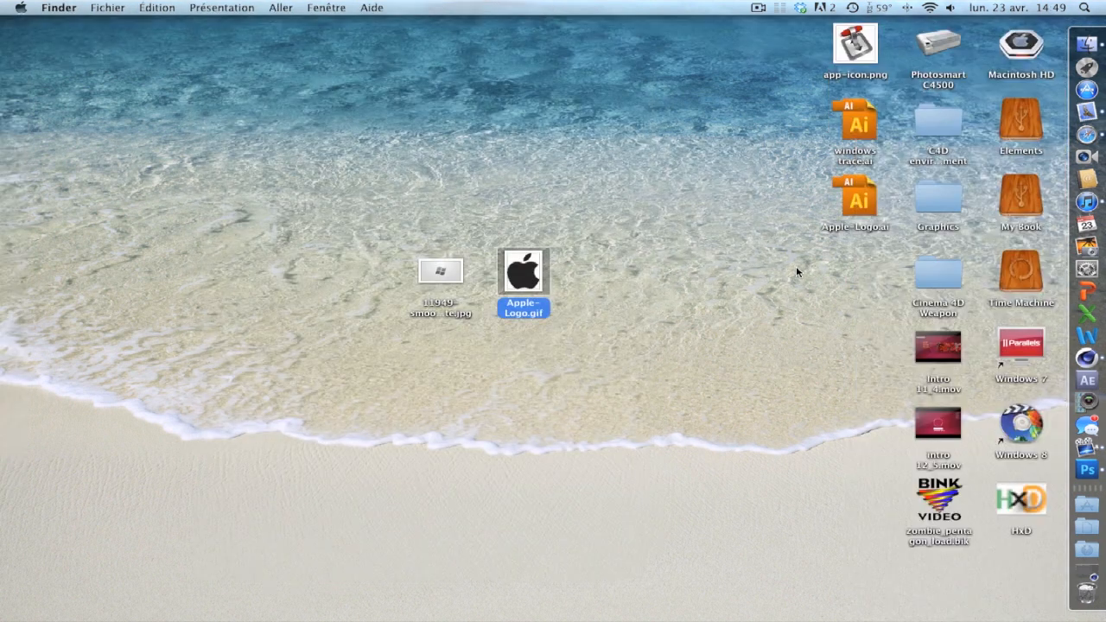
Step: Open Apple-Logo.ai from the desktop in Cinema 4D and accept the import settings
drag(846, 264, 833, 322)
drag(843, 209, 1087, 356)
drag(938, 224, 945, 64)
click(907, 319)
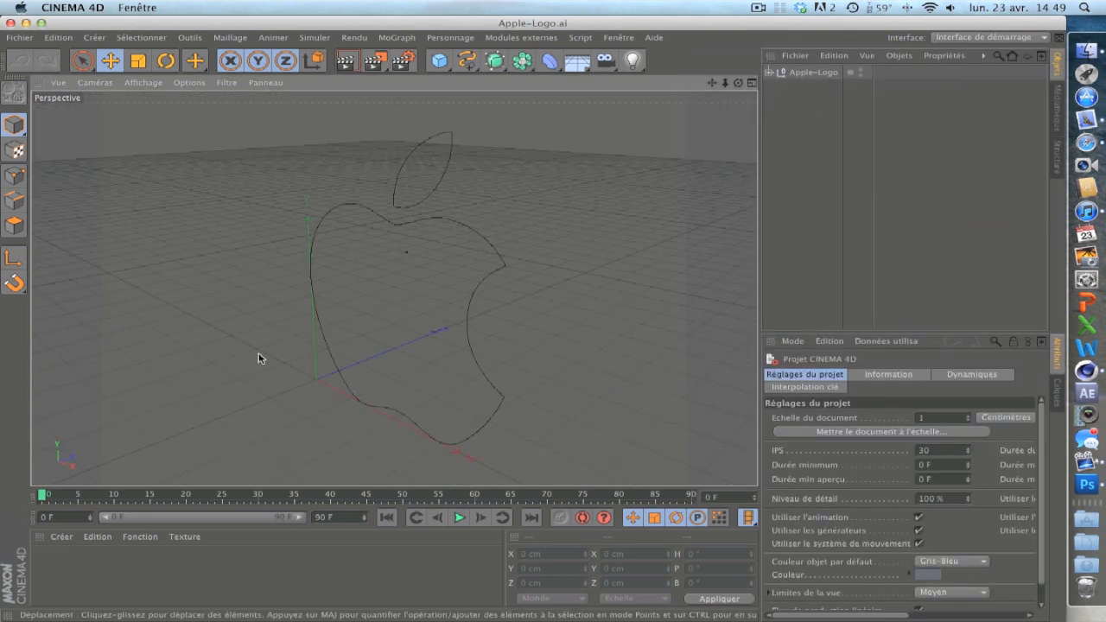
Step: Add a Peau NURBS object to the Apple logo scene
alt+drag(459, 336, 542, 344)
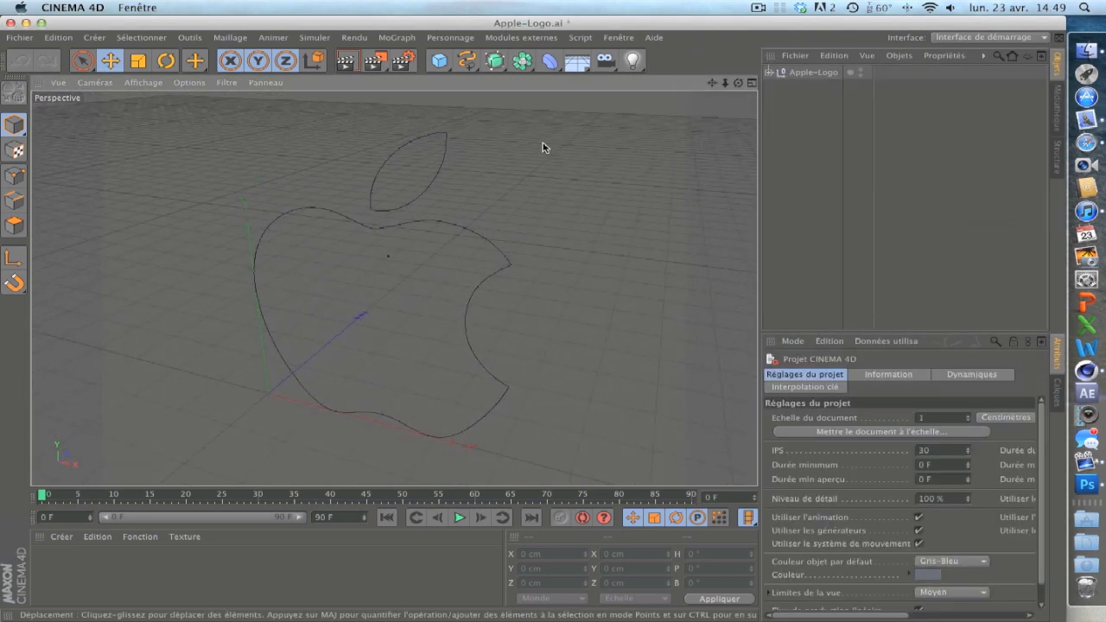
click(524, 62)
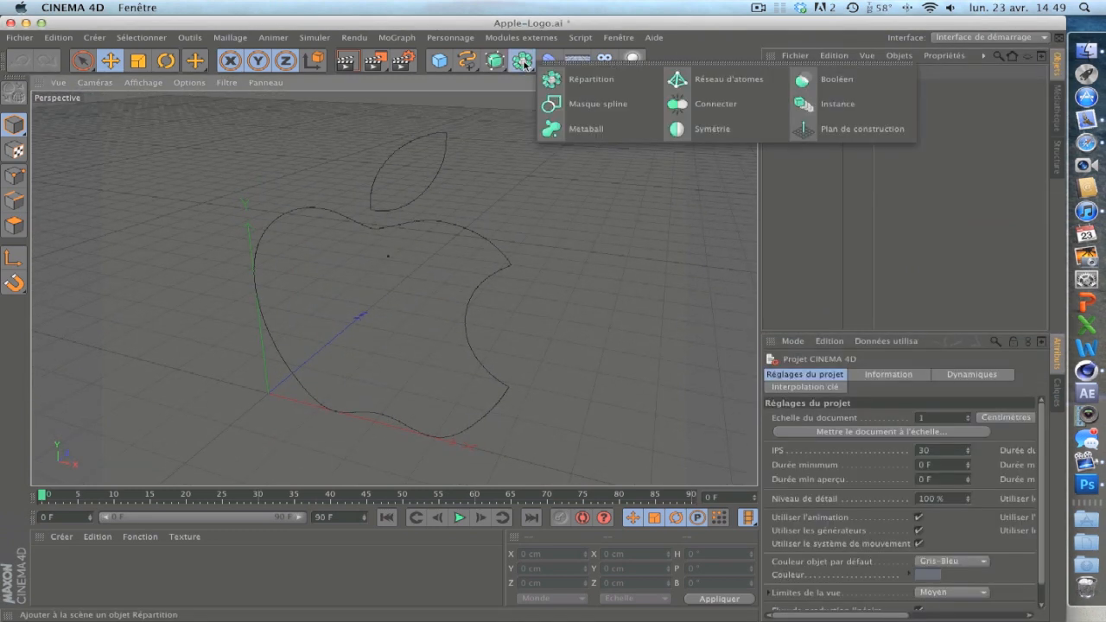
click(494, 60)
click(760, 102)
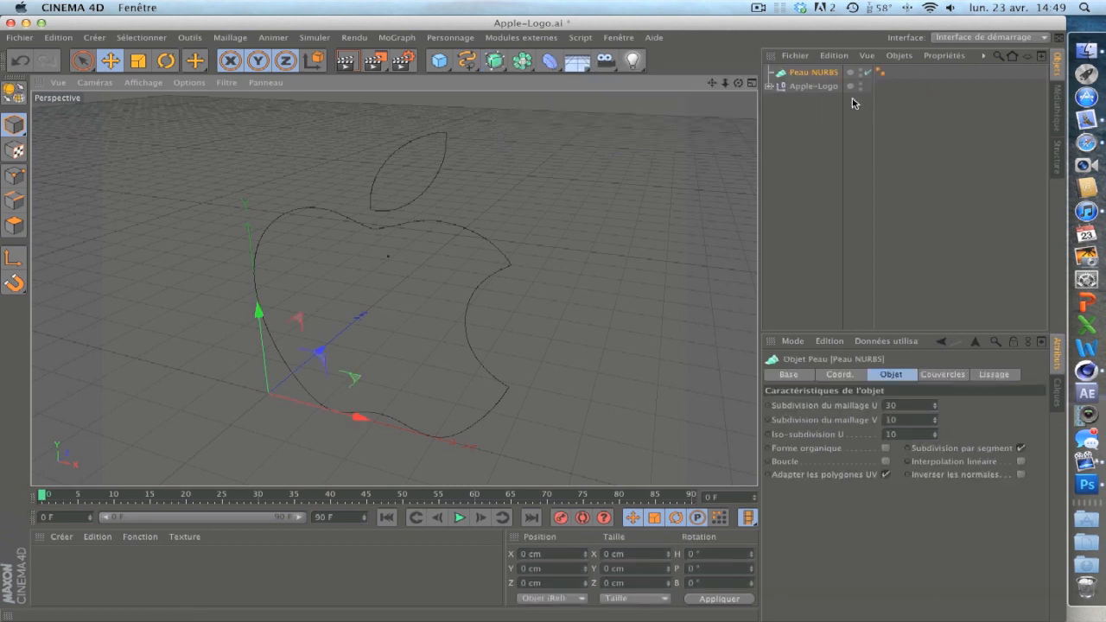
Step: Move the Tracé 1 and Tracé 2 splines out of the Apple-Logo null and delete the empty null
click(808, 90)
click(769, 86)
drag(809, 99, 801, 70)
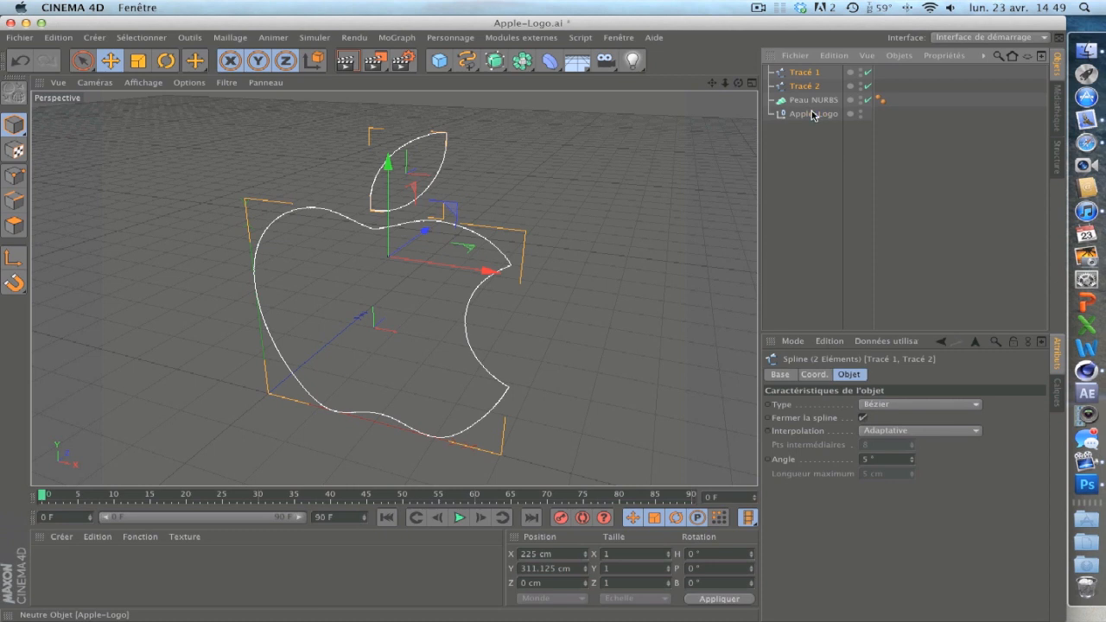
click(812, 114)
key(Delete)
Step: Nest the apple body spline Tracé 2 inside Peau NURBS and paste a copy of it
click(812, 89)
drag(813, 91, 819, 100)
alt+drag(631, 301, 439, 313)
key(super+v)
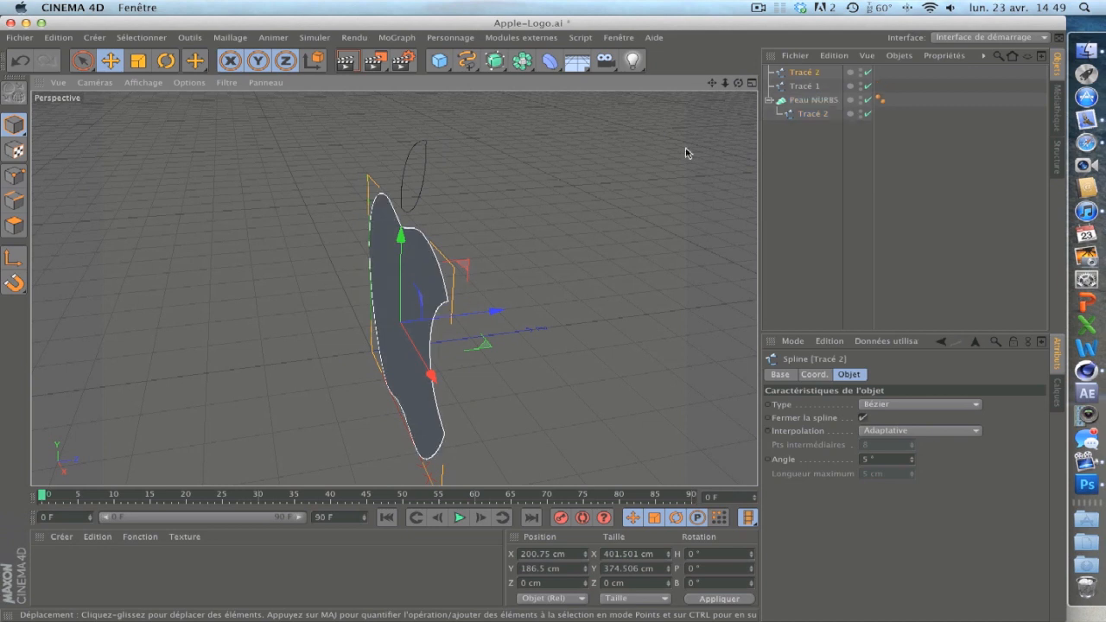
Step: Move the Tracé 2 copy about 170 cm along the Z axis and nest it inside Peau NURBS
drag(491, 312, 506, 371)
key(super+z)
alt+drag(365, 389, 593, 344)
click(813, 86)
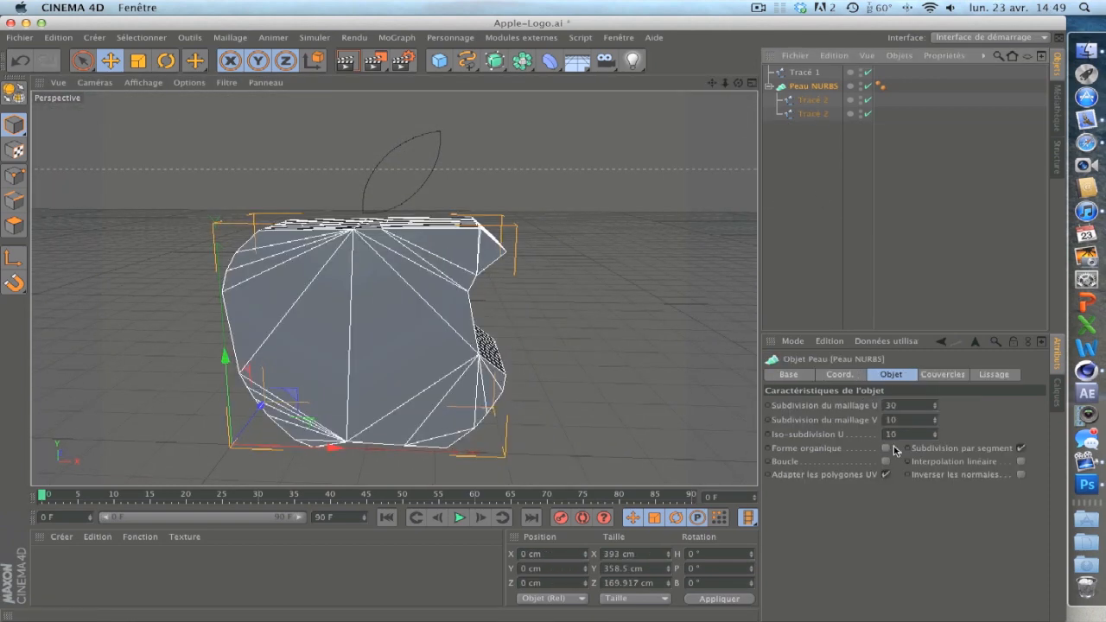
Step: Set the Peau NURBS object's mesh subdivision to 636 in U and 11 in V
drag(934, 405, 935, 372)
drag(934, 406, 934, 497)
click(562, 334)
mouse_move(563, 334)
alt+mouse_down()
mouse_move(565, 279)
mouse_move(582, 311)
mouse_move(642, 314)
mouse_move(562, 316)
alt+mouse_up()
click(805, 87)
drag(934, 406, 934, 268)
click(934, 418)
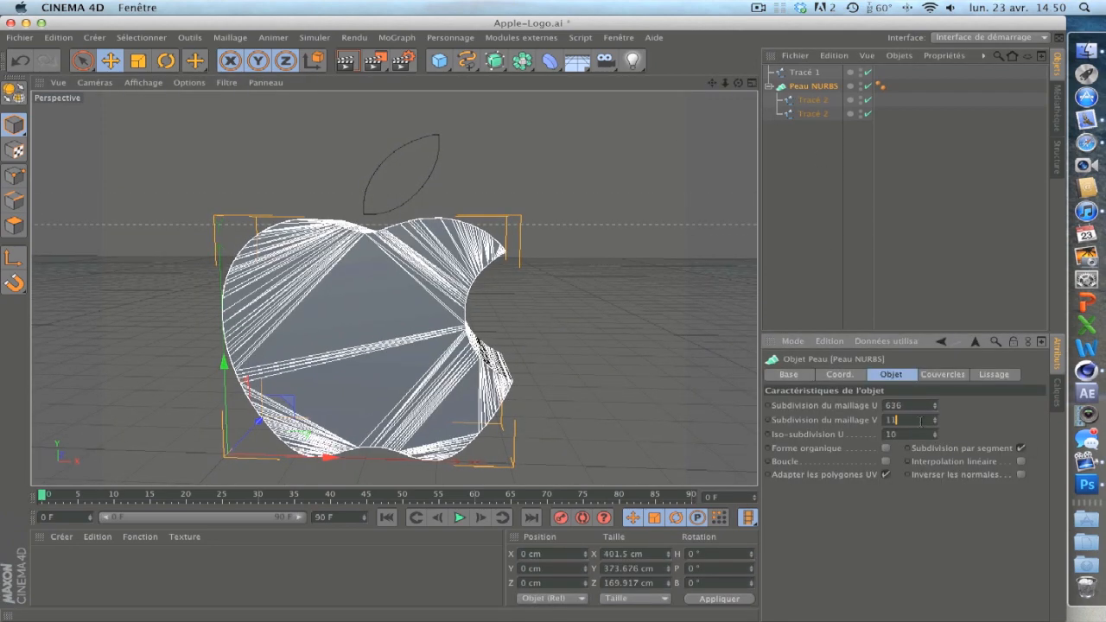
key(Return)
Step: Add an Extrusion NURBS object and move one Tracé 2 spline from Peau NURBS into it
click(550, 353)
alt+drag(551, 354, 381, 380)
click(812, 99)
drag(523, 60, 744, 82)
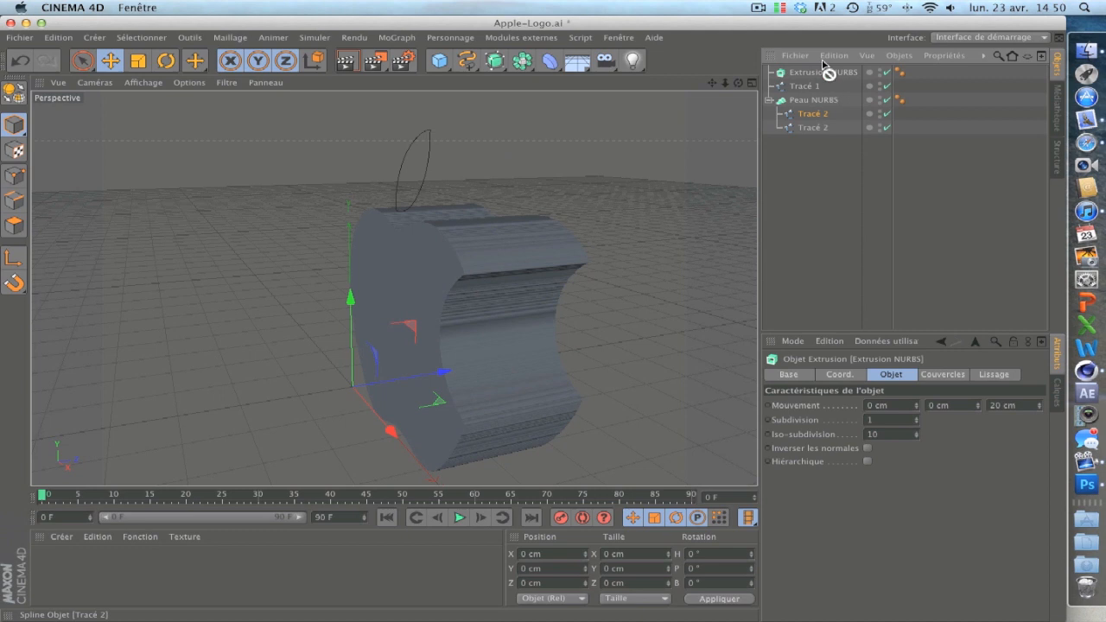
drag(824, 74, 824, 76)
alt+drag(740, 192, 673, 248)
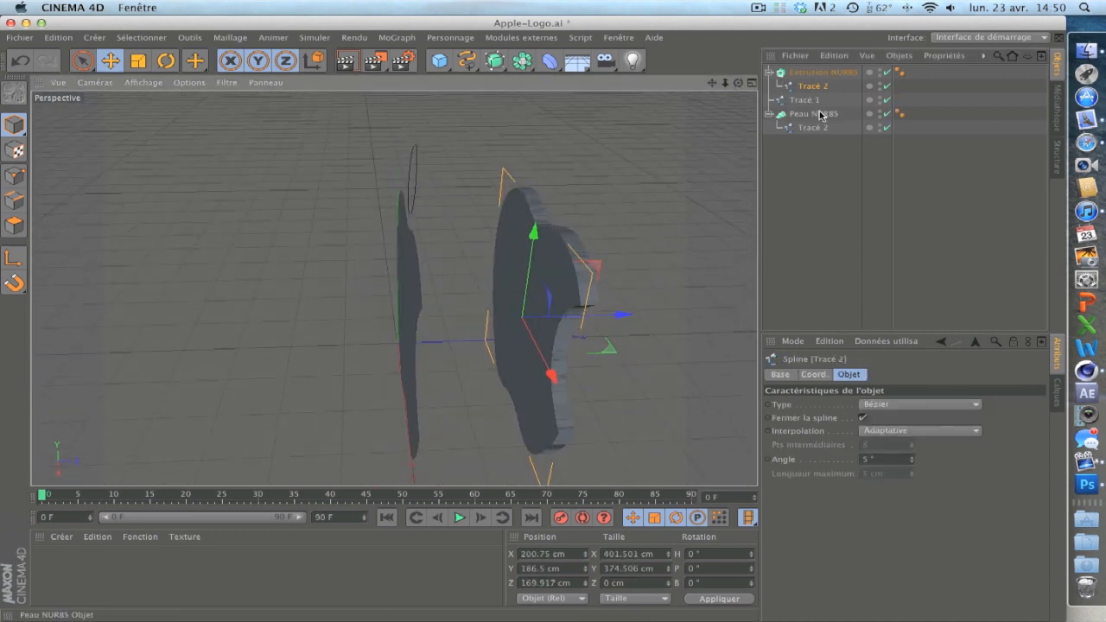
Step: Add a second Extrusion NURBS holding the leaf spline Tracé 1 and render the active view
drag(493, 66, 725, 82)
drag(807, 113, 824, 74)
alt+drag(567, 285, 583, 386)
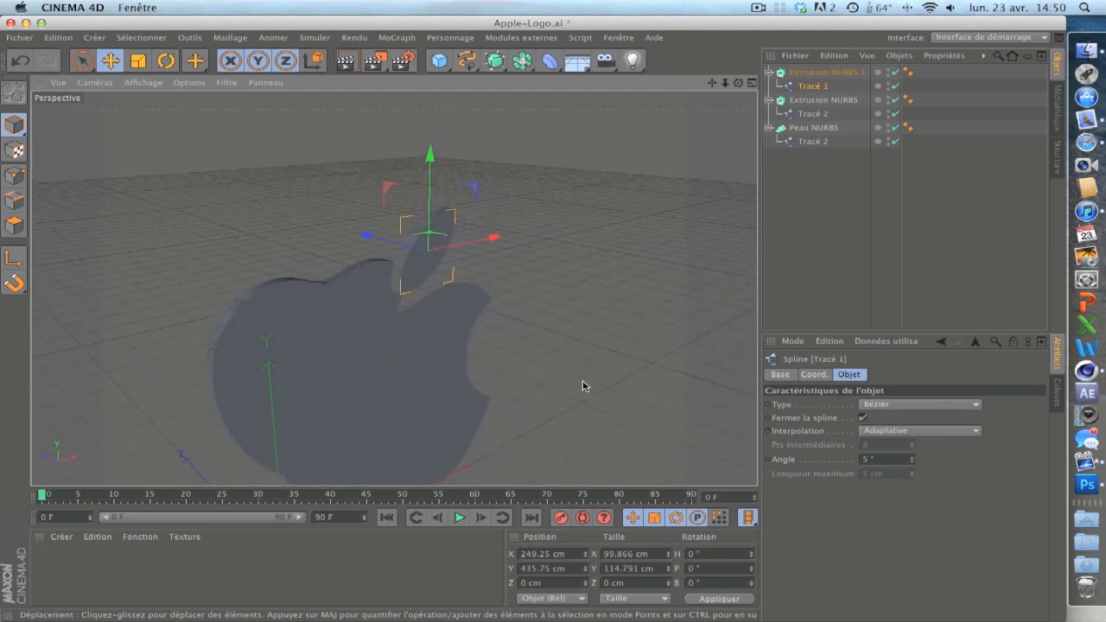
click(346, 60)
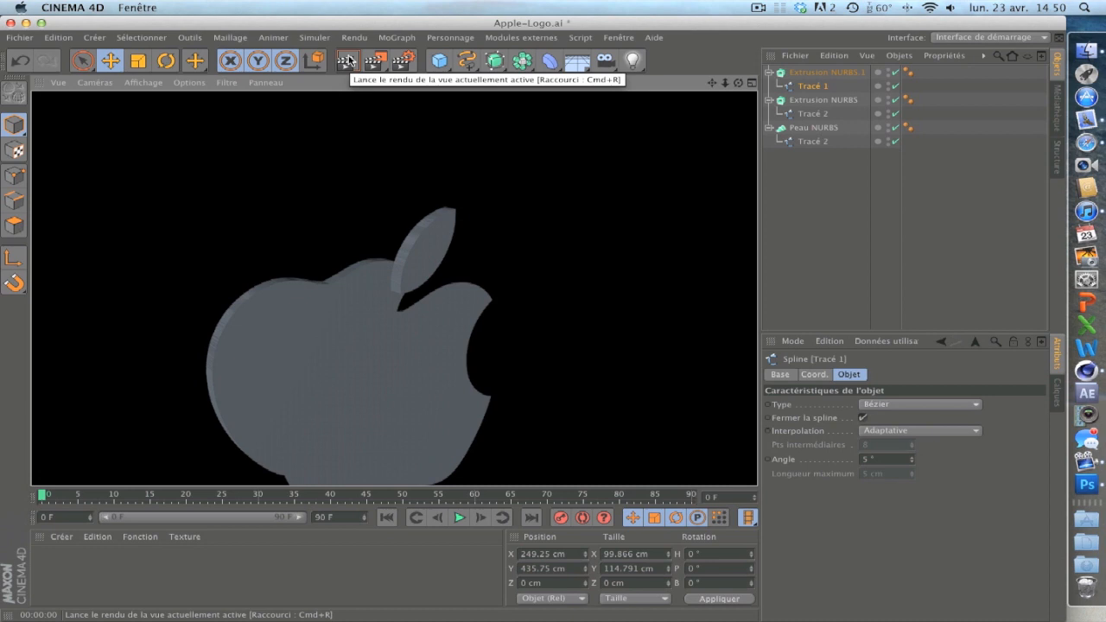
Step: Close the Apple-Logo.ai scene without saving and quit Cinema 4D
click(11, 23)
click(473, 232)
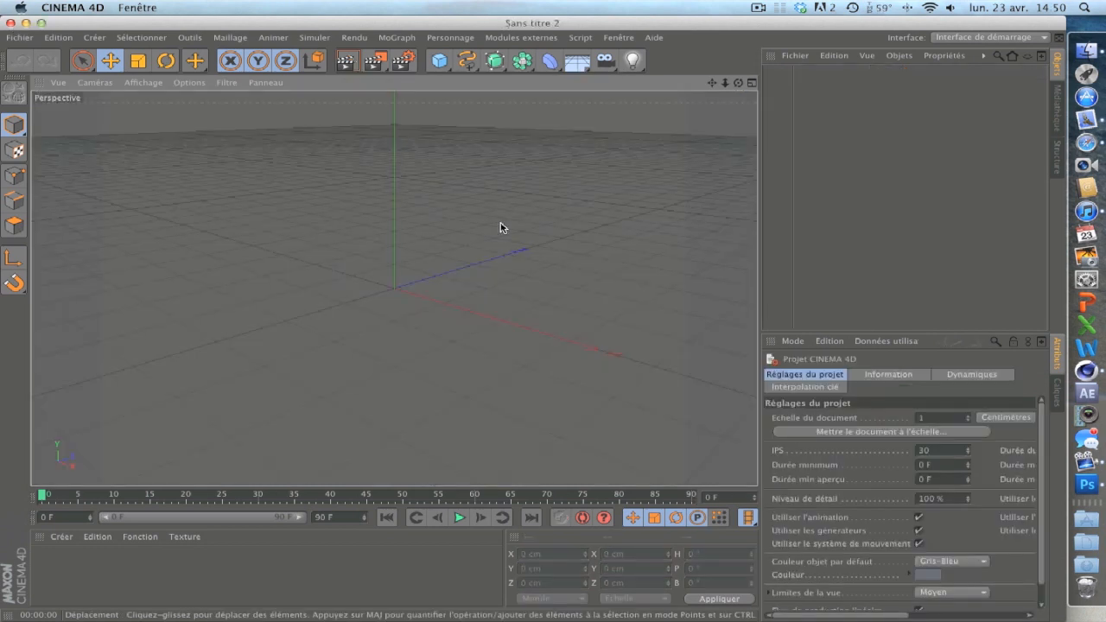
right_click(1086, 369)
click(1002, 378)
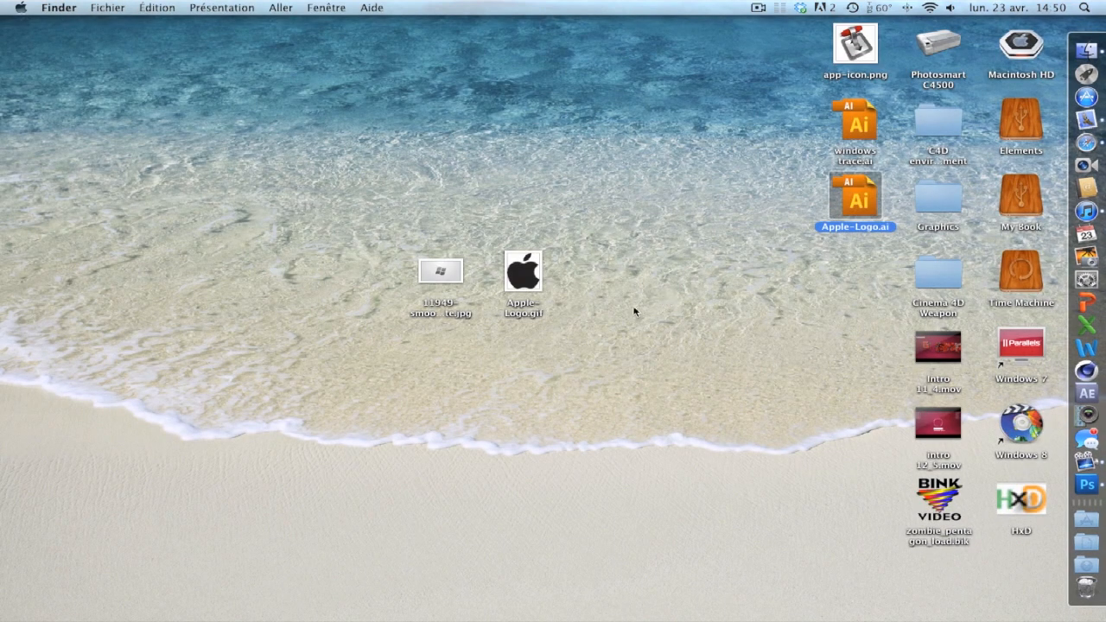
click(758, 8)
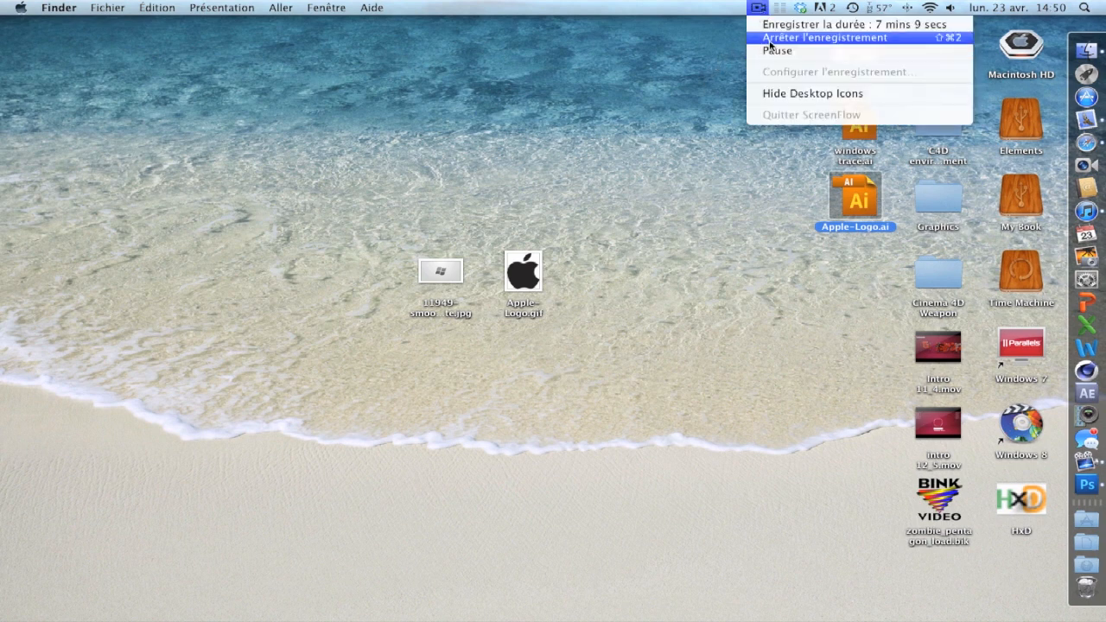